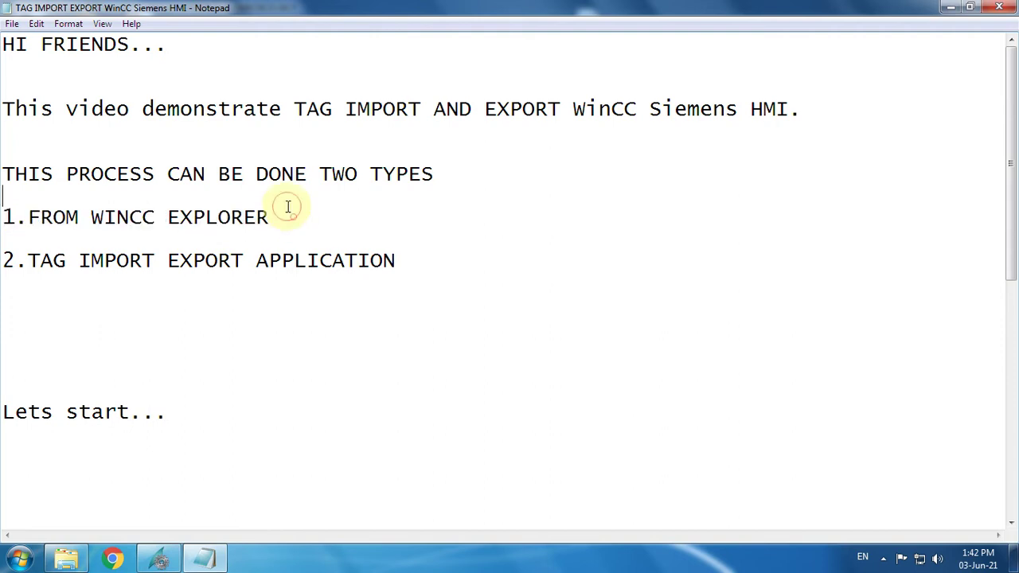
{"action": "left_click_drag", "start_coordinate": [6, 261], "coordinate": [429, 260]}
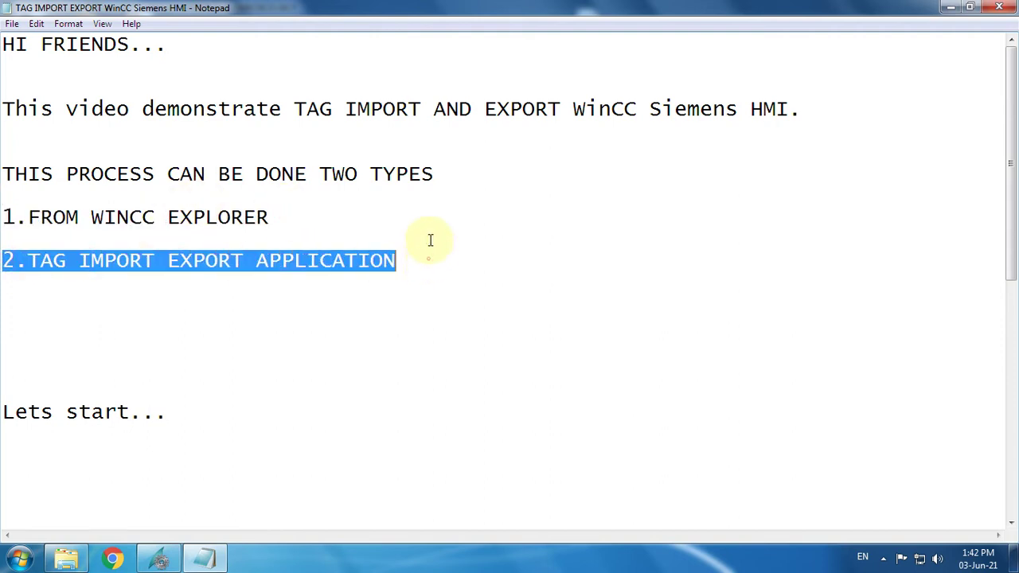
{"action": "left_click", "coordinate": [430, 239]}
{"action": "left_click_drag", "start_coordinate": [300, 216], "coordinate": [2, 217]}
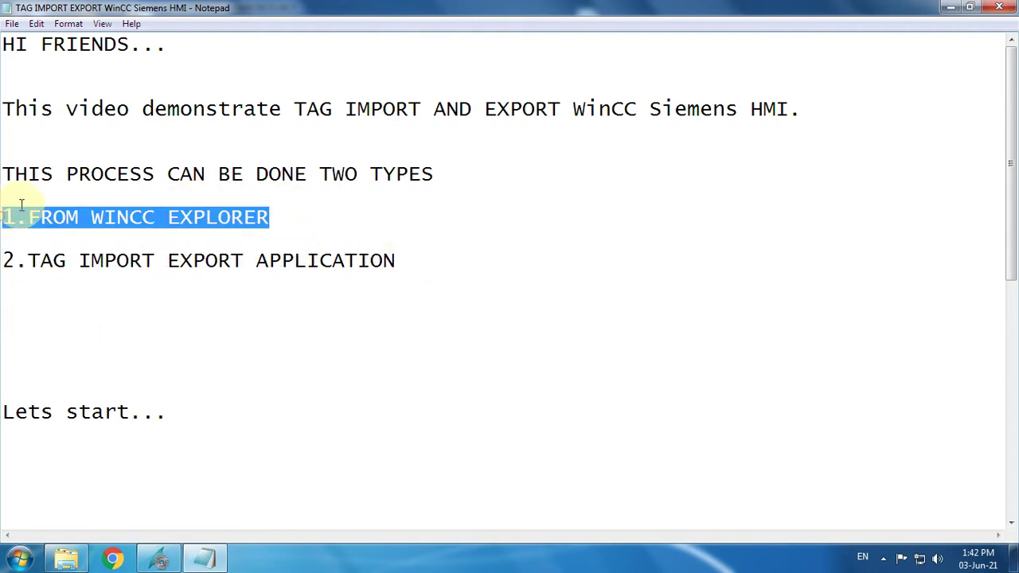
Step: Switch to WinCC Explorer and open the COMBOBOX project's Tag Management to look through the internal tags
{"action": "left_click_drag", "start_coordinate": [162, 558], "coordinate": [212, 553]}
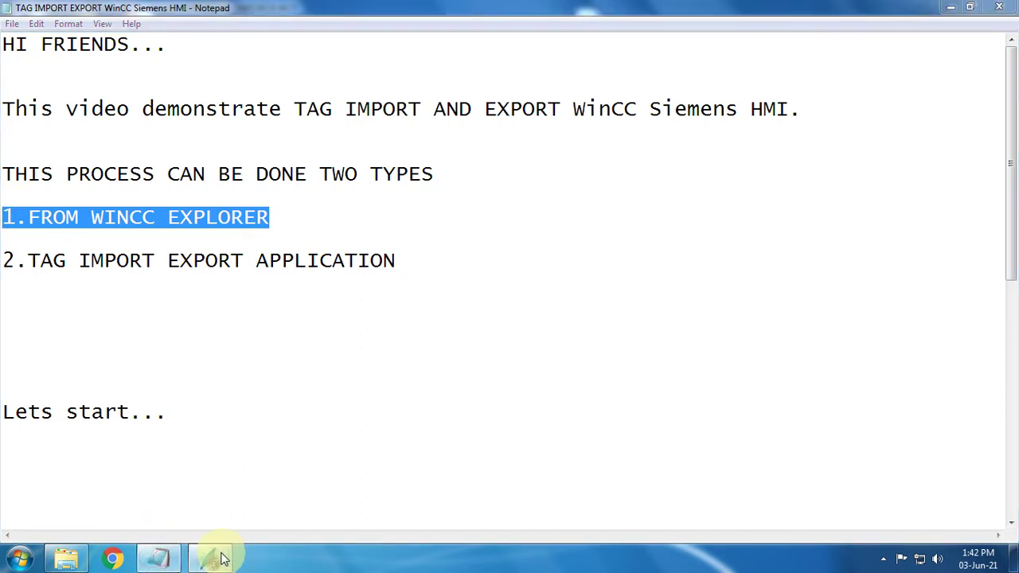
{"action": "left_click", "coordinate": [212, 552]}
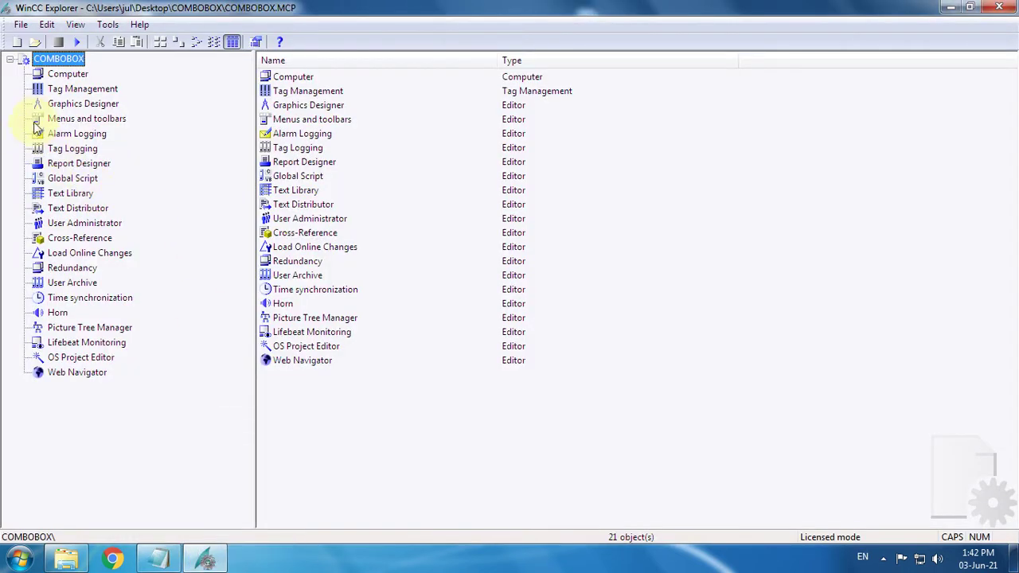
{"action": "left_click", "coordinate": [71, 93]}
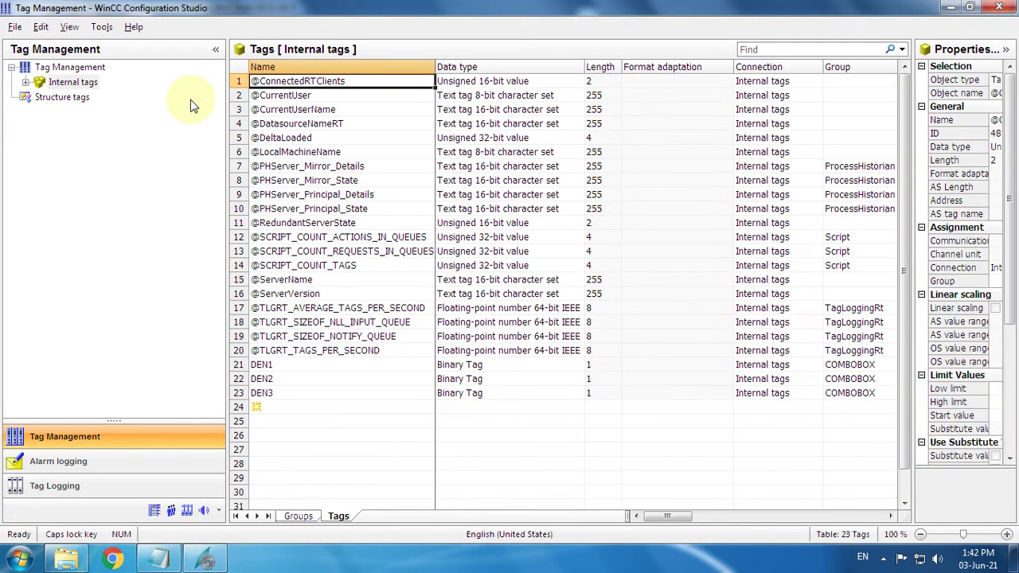
{"action": "scroll", "coordinate": [446, 328], "scroll_direction": "down", "scroll_amount": 6}
{"action": "scroll", "coordinate": [443, 332], "scroll_direction": "up", "scroll_amount": 6}
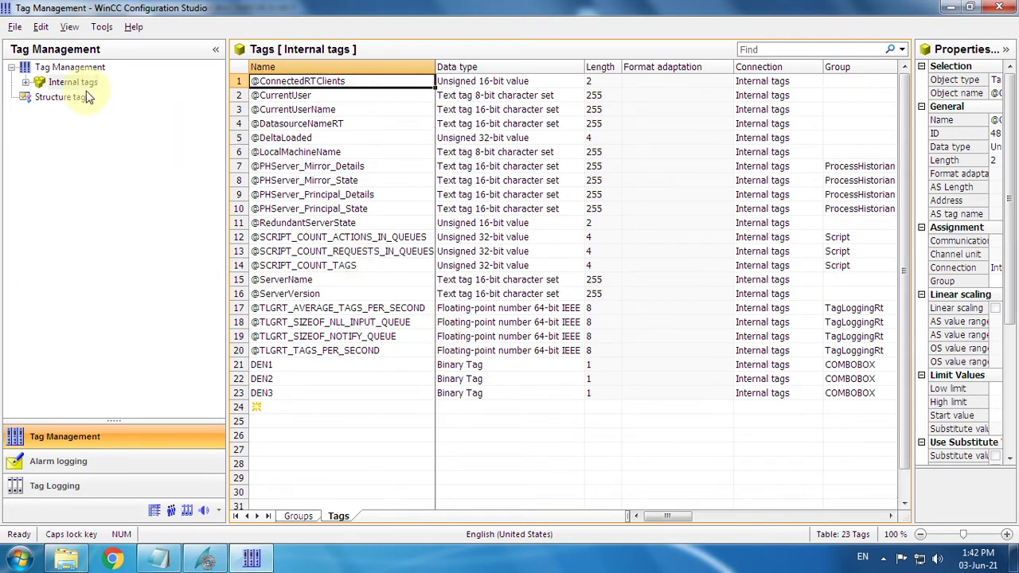
Step: Export the internal tags to the Desktop as a Unicode text file named "Export TAGS"
{"action": "left_click", "coordinate": [47, 28]}
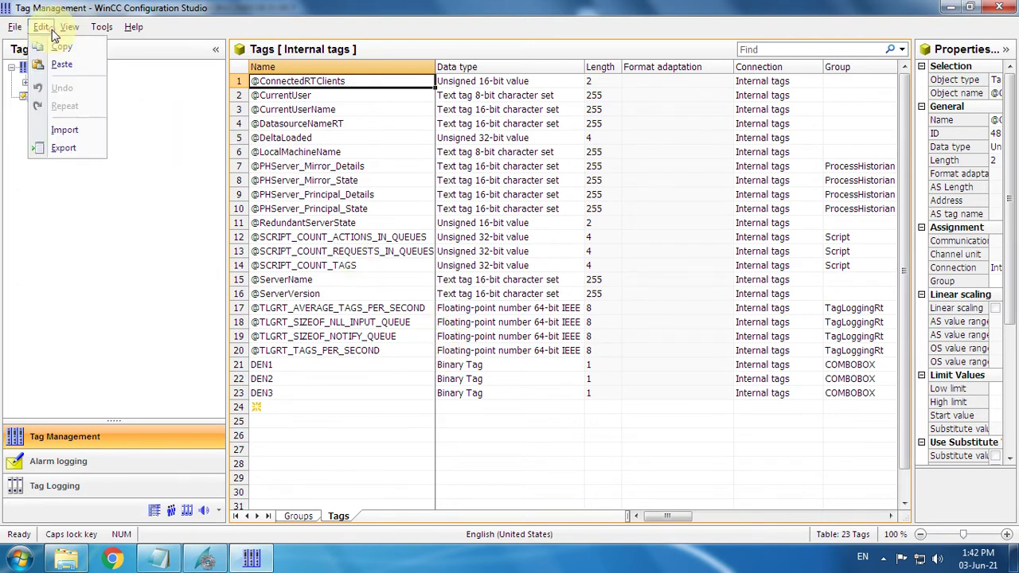
{"action": "mouse_move", "coordinate": [59, 31]}
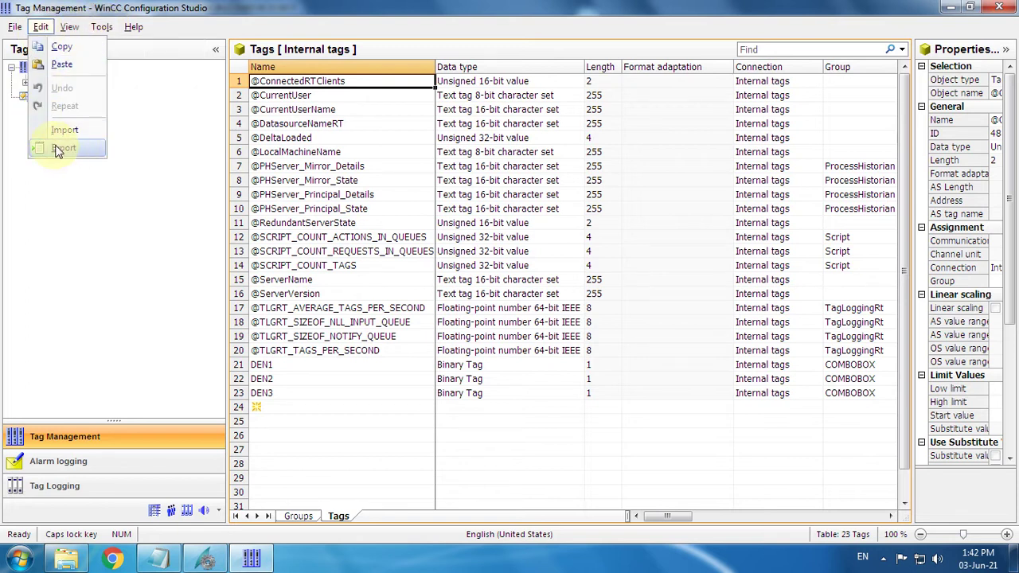
{"action": "left_click", "coordinate": [77, 148]}
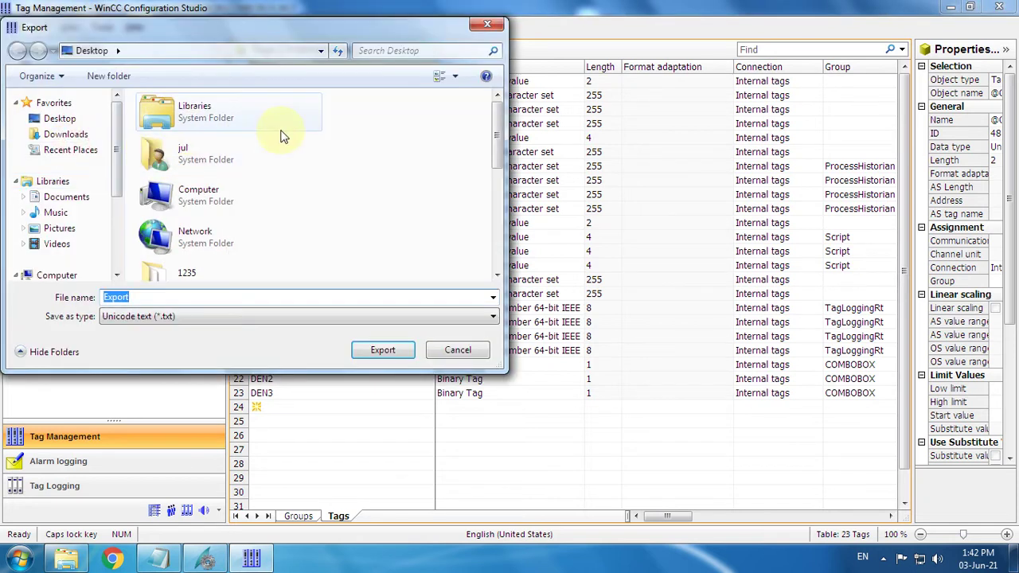
{"action": "left_click", "coordinate": [61, 118]}
{"action": "left_click", "coordinate": [147, 298]}
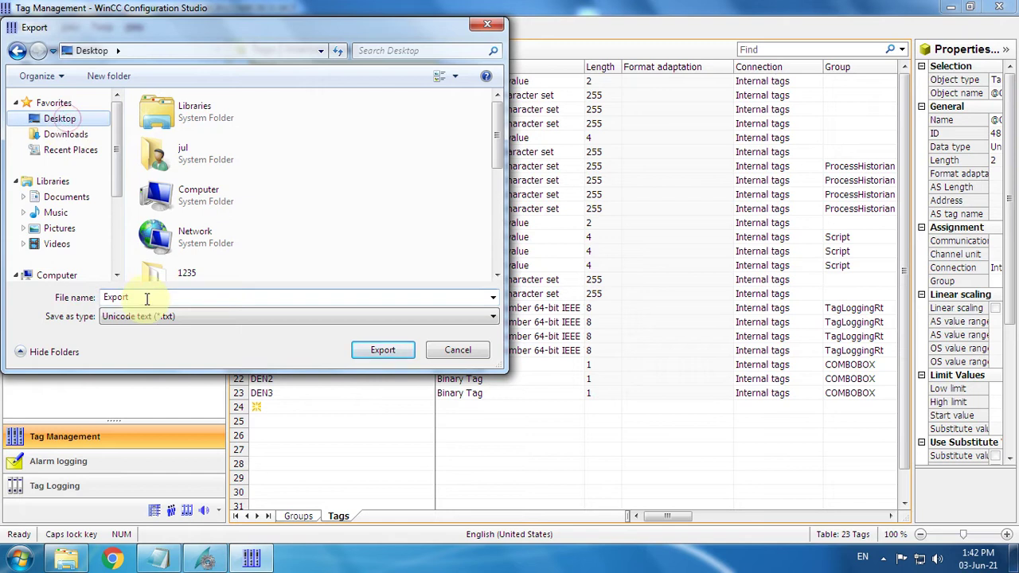
{"action": "double_click", "coordinate": [155, 297]}
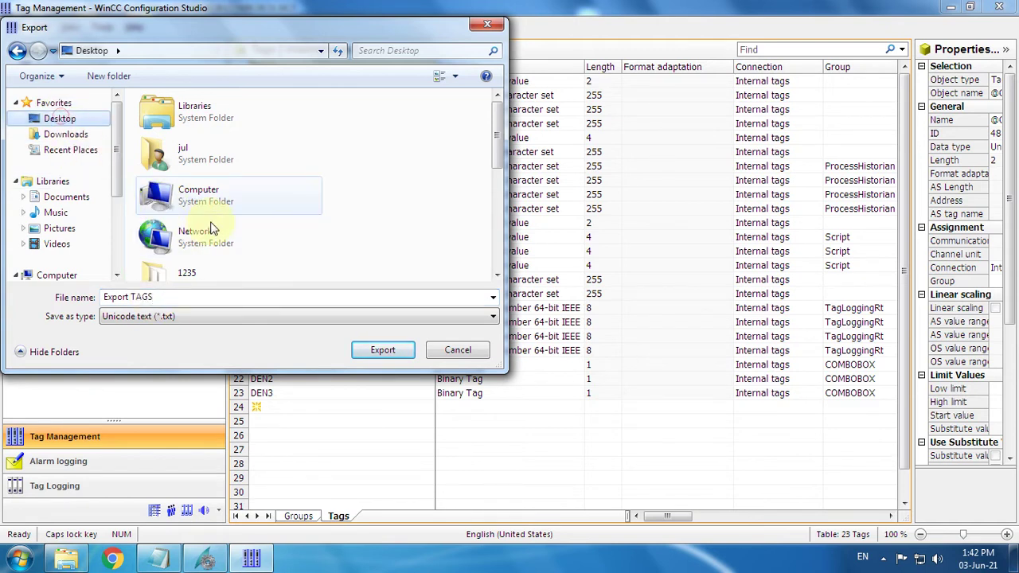
{"action": "left_click", "coordinate": [378, 350]}
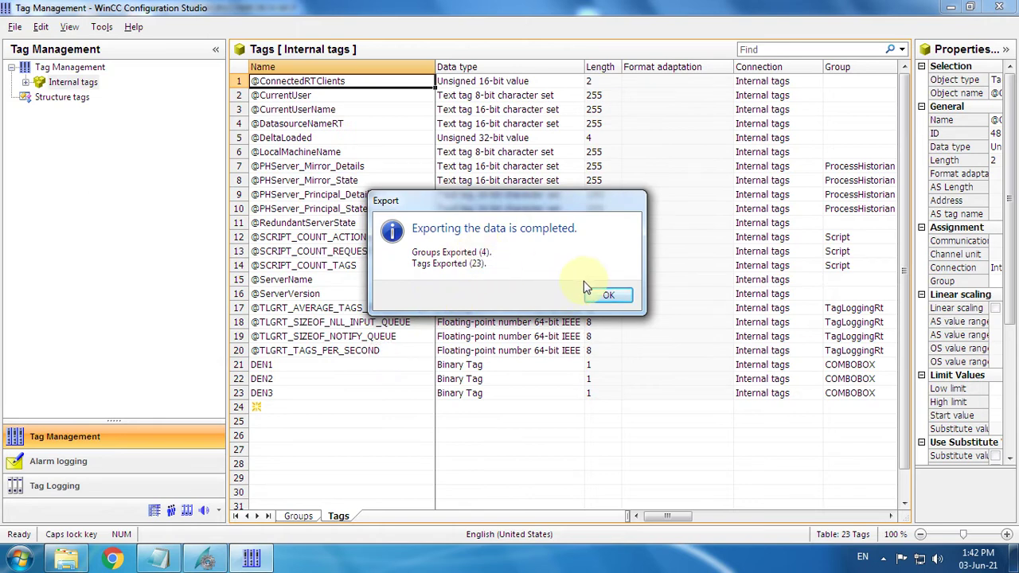
{"action": "left_click", "coordinate": [611, 297]}
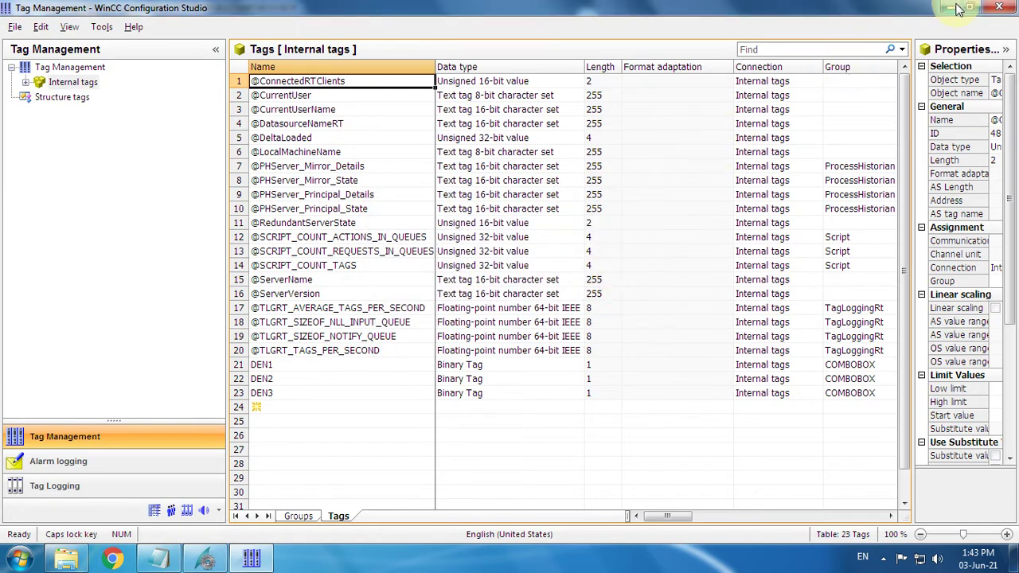
Step: Minimize the open windows to reveal the desktop
{"action": "left_click", "coordinate": [953, 8]}
{"action": "left_click", "coordinate": [953, 8]}
{"action": "left_click", "coordinate": [953, 8]}
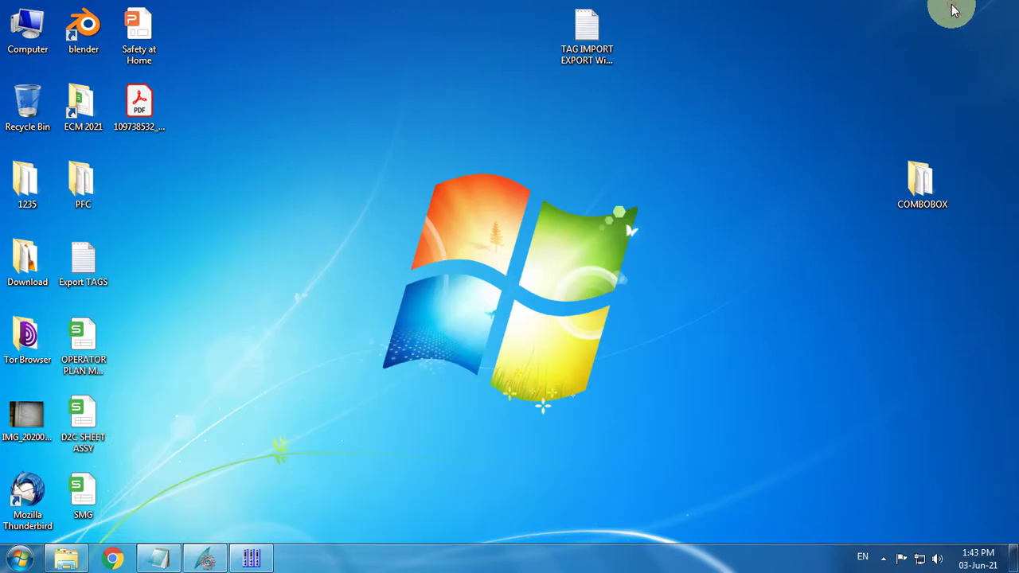
{"action": "left_click", "coordinate": [578, 55]}
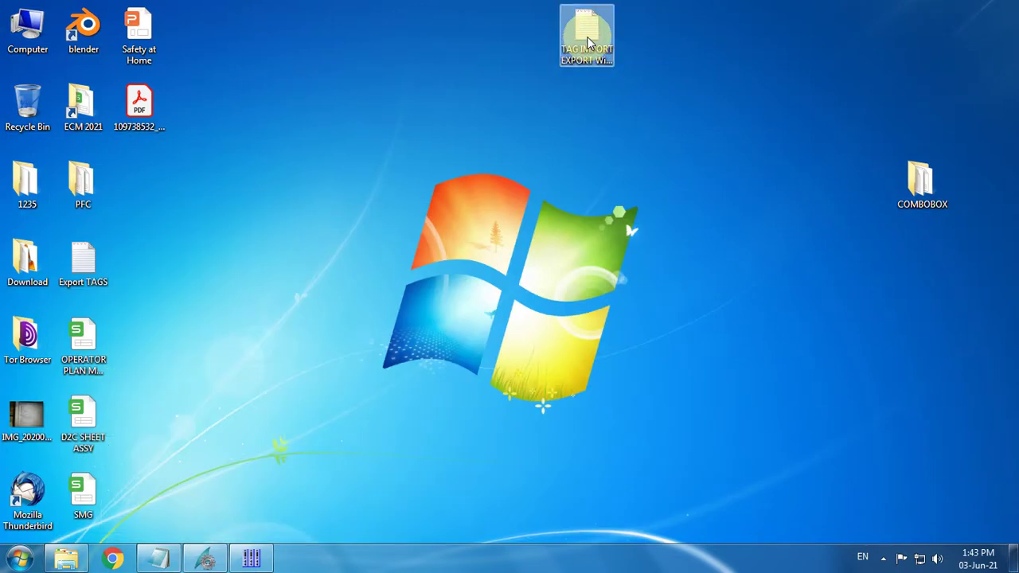
{"action": "left_click", "coordinate": [587, 42]}
{"action": "double_click", "coordinate": [588, 42]}
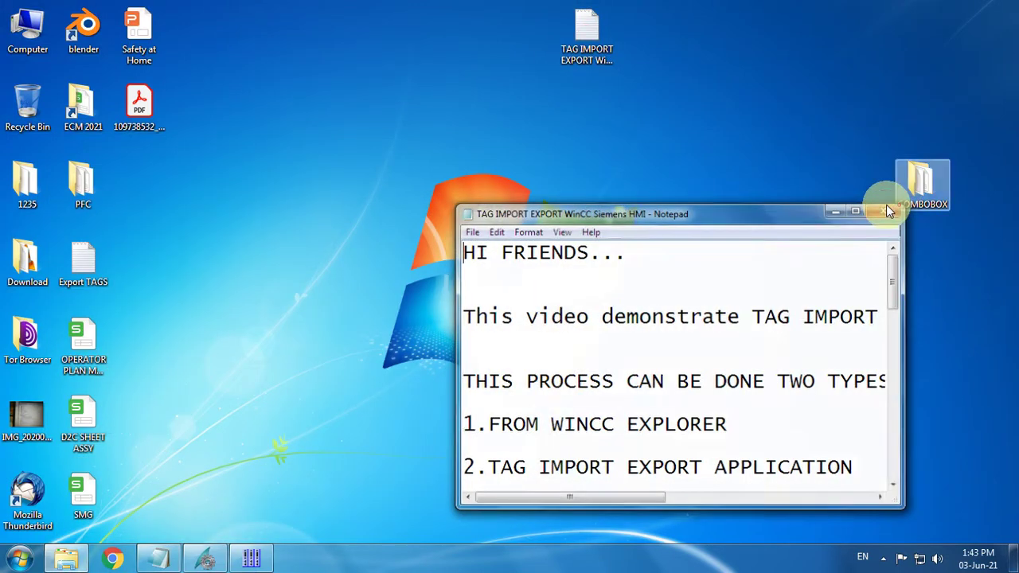
{"action": "left_click", "coordinate": [889, 199]}
Step: Move the Export TAGS file beside the other text file on the desktop, and open it in Notepad to examine the exported tag data
{"action": "left_click_drag", "start_coordinate": [106, 273], "coordinate": [701, 29]}
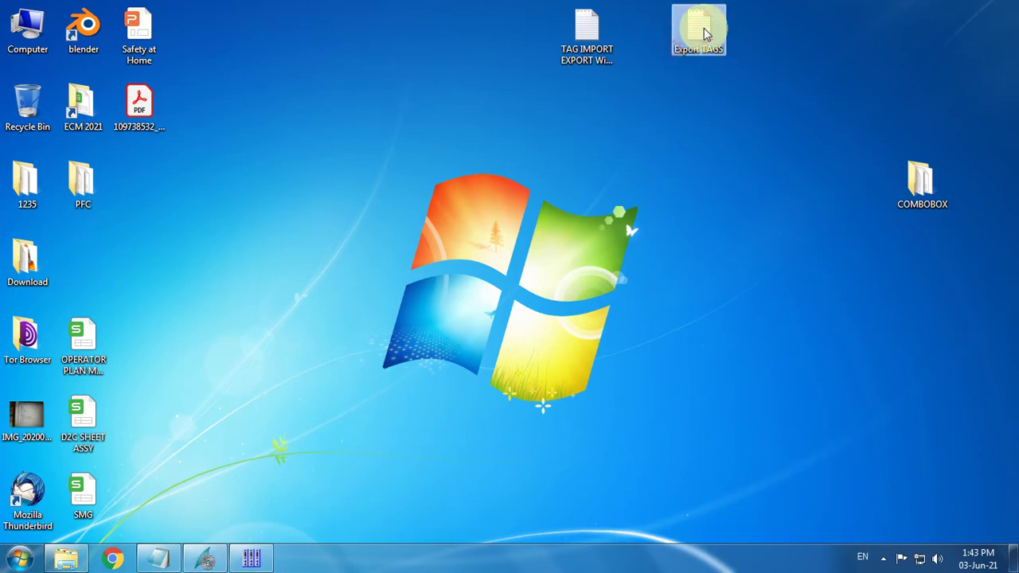
{"action": "double_click", "coordinate": [702, 30]}
{"action": "left_click", "coordinate": [862, 210]}
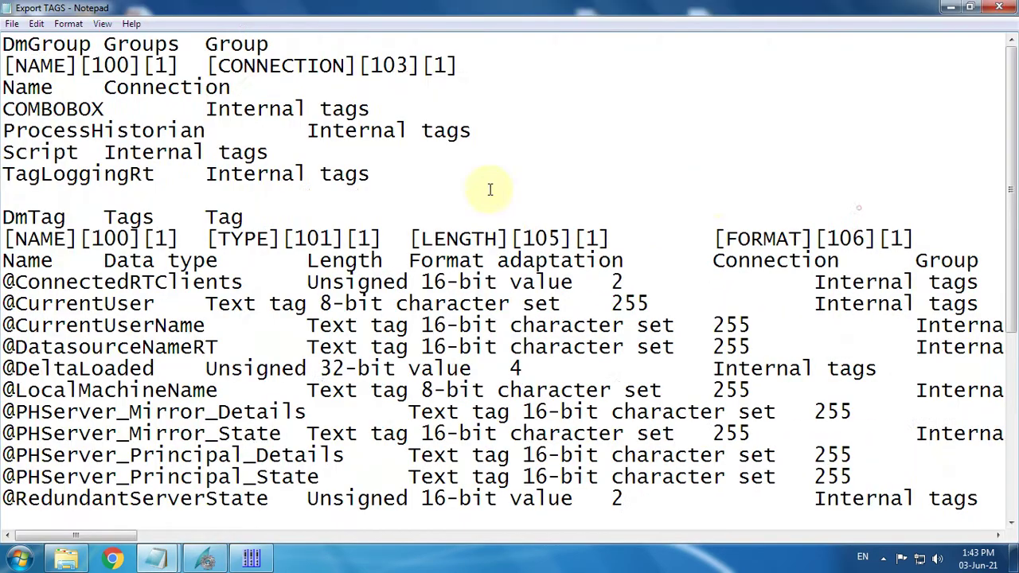
{"action": "scroll", "coordinate": [461, 195], "scroll_direction": "down", "scroll_amount": 5}
{"action": "scroll", "coordinate": [461, 195], "scroll_direction": "up", "scroll_amount": 5}
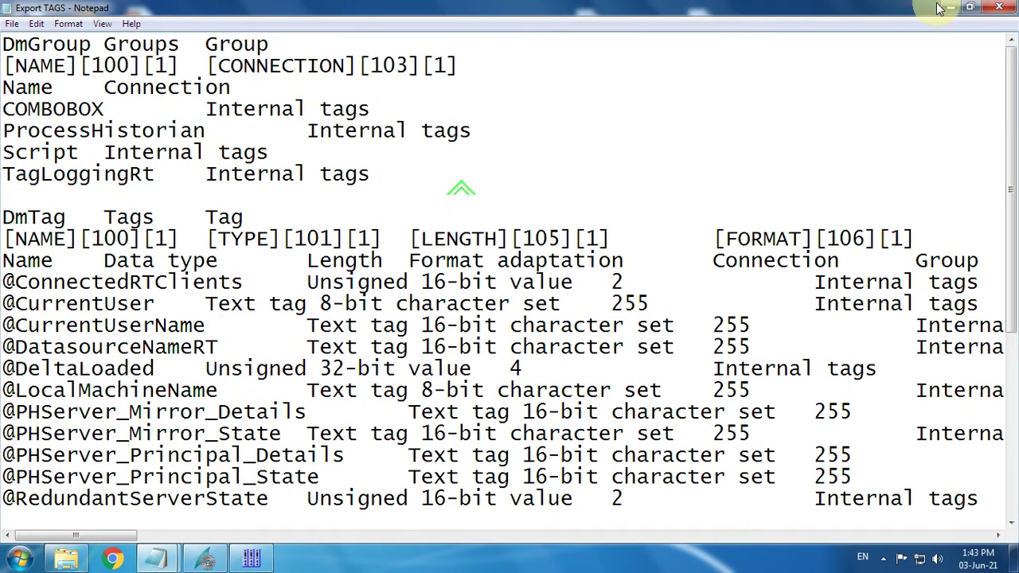
{"action": "key", "text": "alt+F4"}
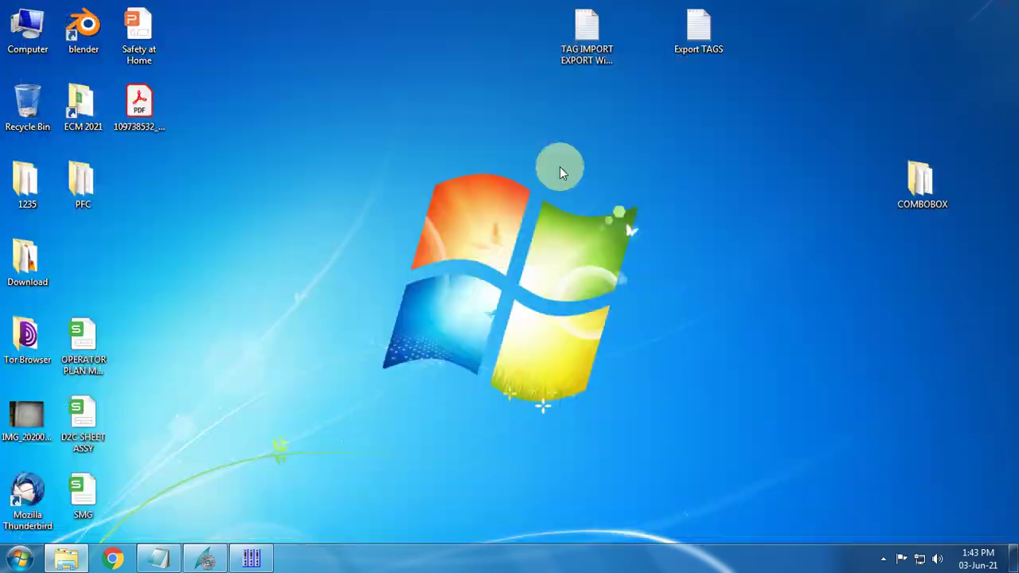
{"action": "left_click", "coordinate": [254, 557]}
{"action": "left_click_drag", "start_coordinate": [238, 393], "coordinate": [230, 81]}
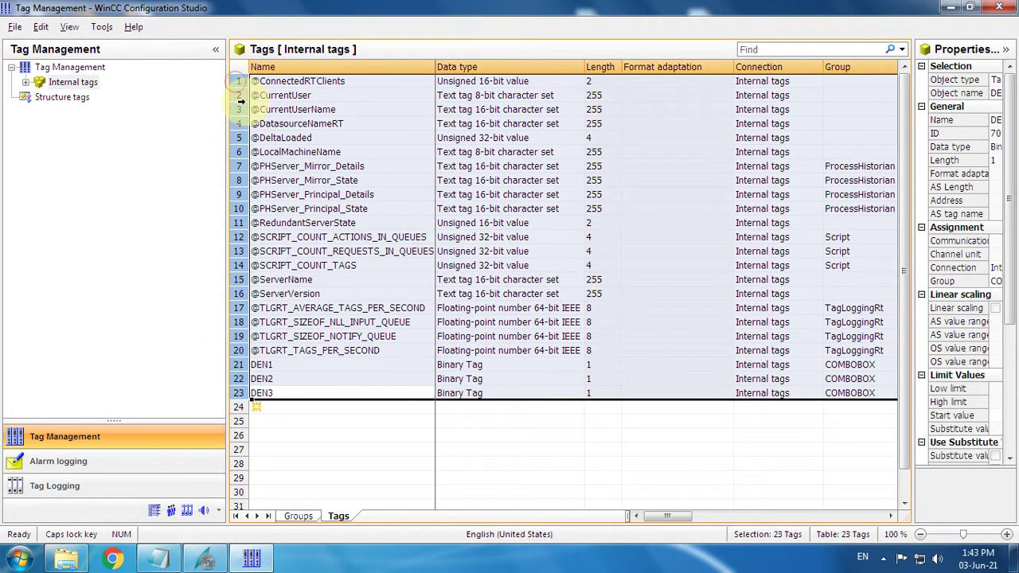
{"action": "right_click", "coordinate": [237, 99]}
{"action": "left_click", "coordinate": [294, 198]}
{"action": "left_click", "coordinate": [498, 178]}
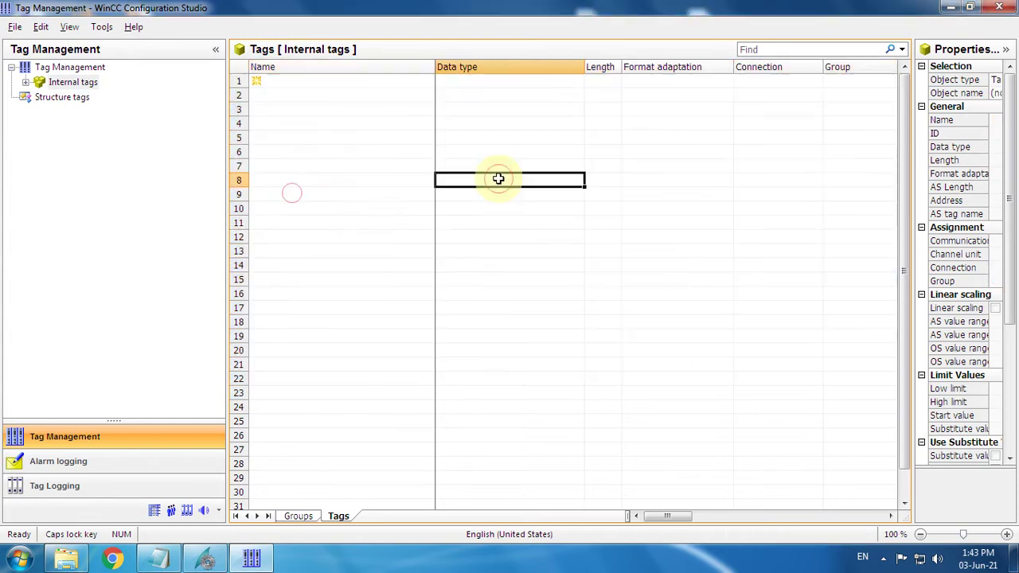
Step: Close WinCC Configuration Studio and reopen Tag Management from the COMBOBOX project in WinCC Explorer
{"action": "left_click", "coordinate": [1000, 7]}
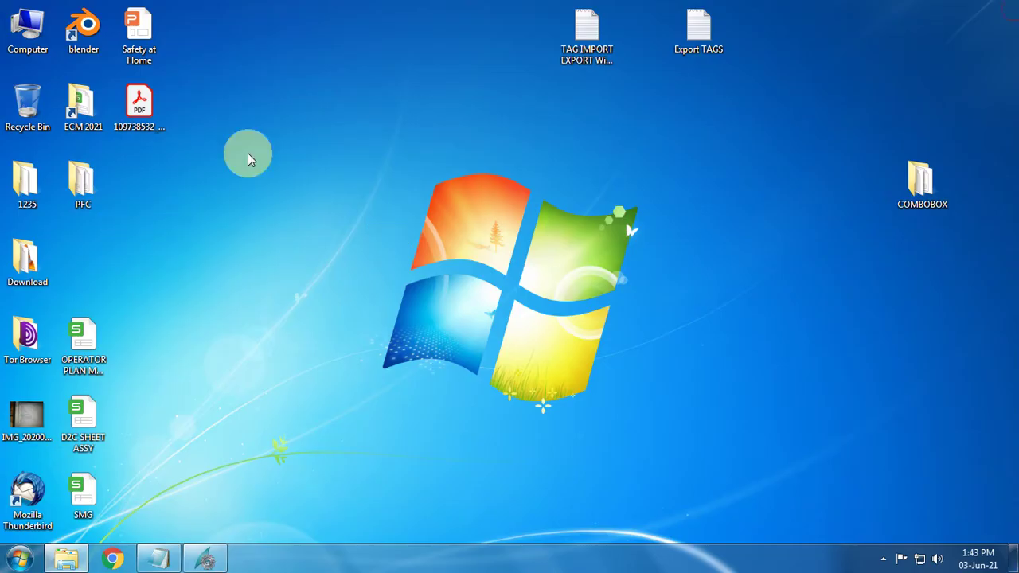
{"action": "left_click", "coordinate": [203, 557]}
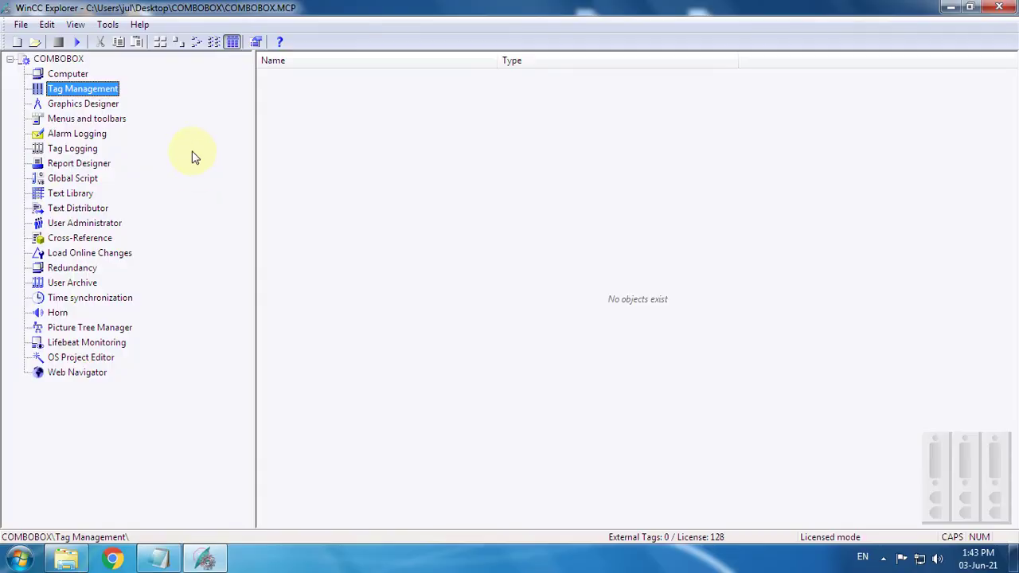
{"action": "double_click", "coordinate": [76, 95]}
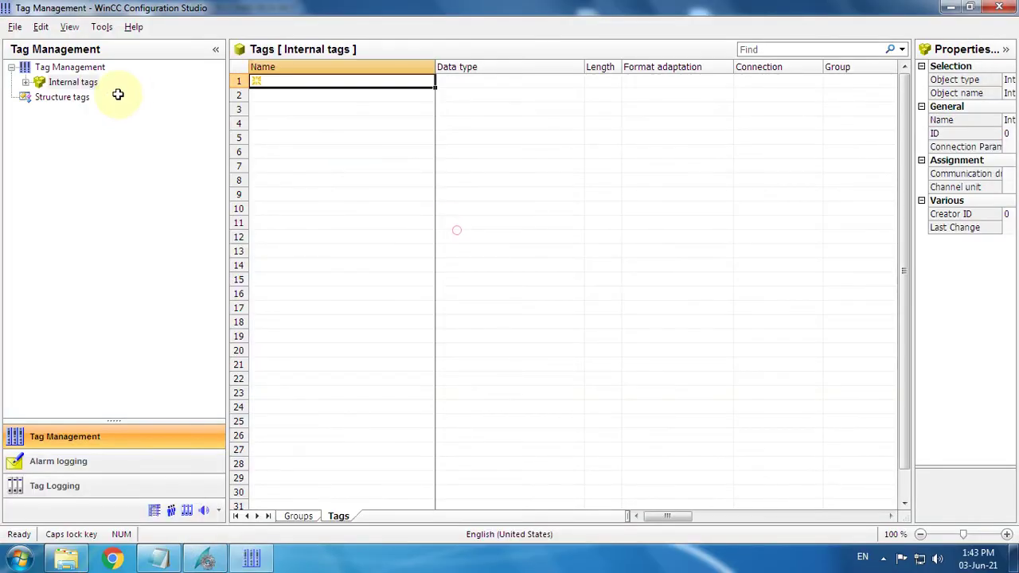
Step: Import the tags from the Unicode text file "Export TAGS" on the Desktop into Tag Management
{"action": "left_click", "coordinate": [457, 230]}
{"action": "left_click", "coordinate": [69, 27]}
{"action": "left_click", "coordinate": [40, 28]}
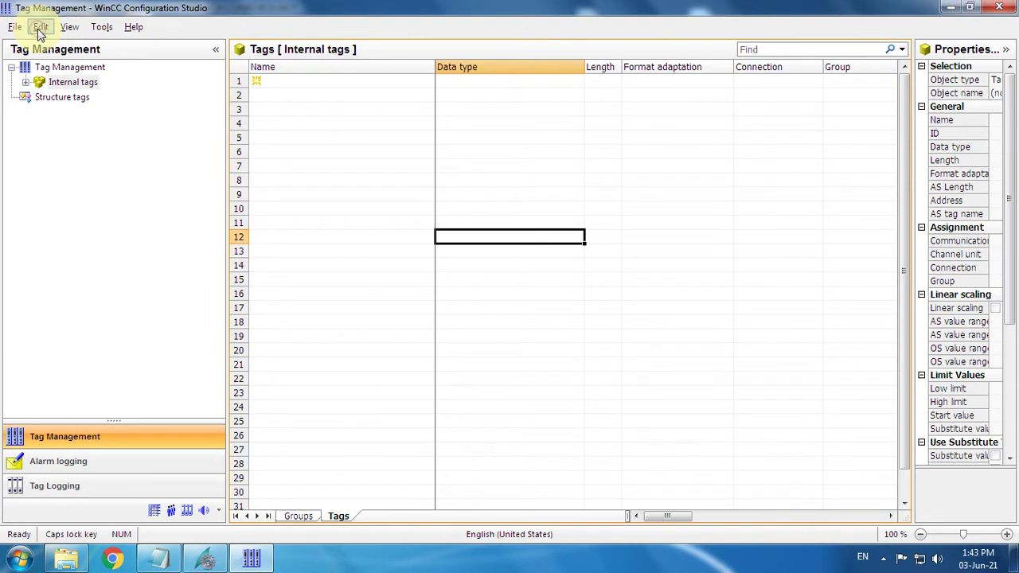
{"action": "left_click", "coordinate": [41, 27]}
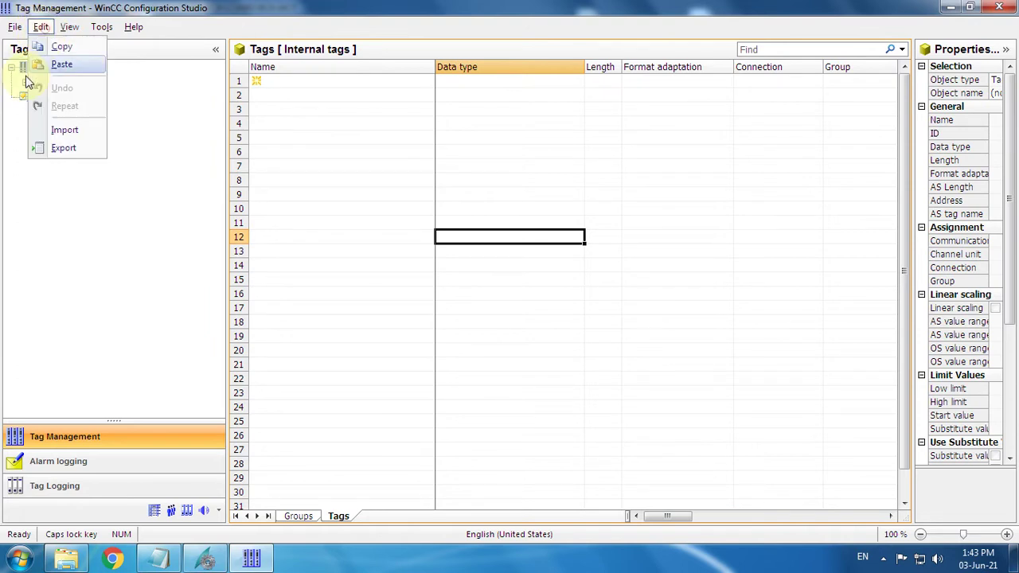
{"action": "left_click", "coordinate": [72, 131]}
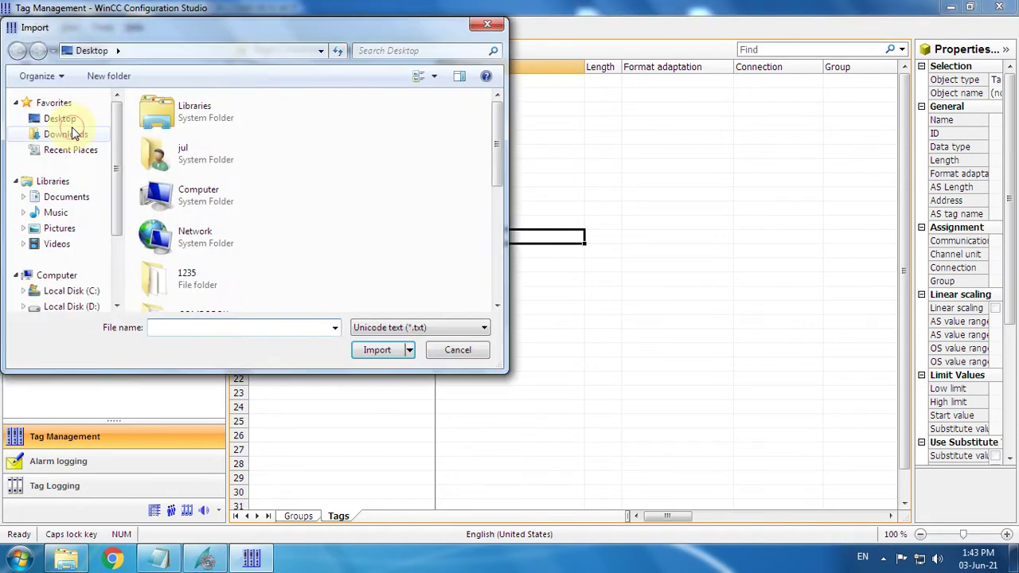
{"action": "left_click", "coordinate": [71, 121]}
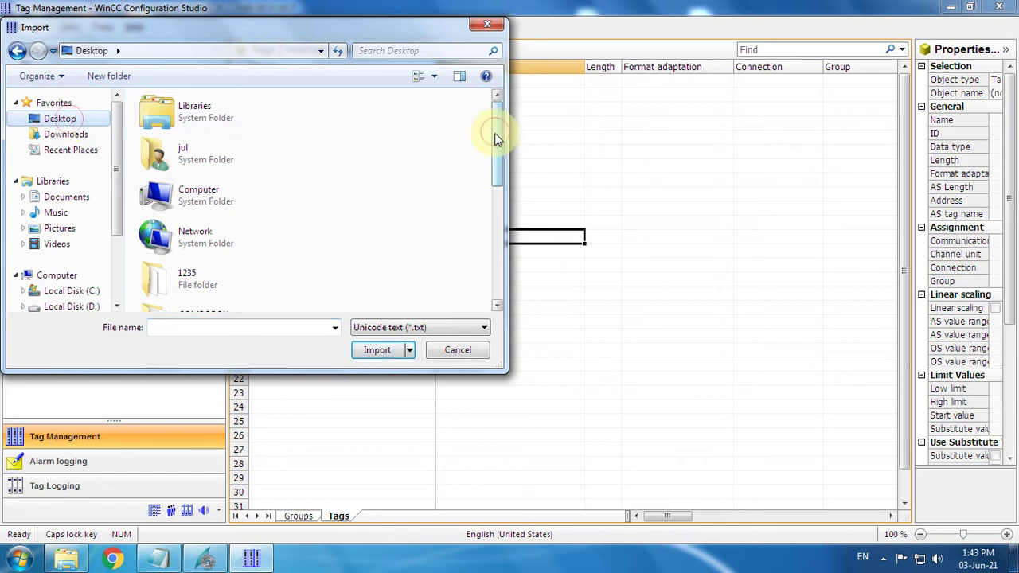
{"action": "left_click_drag", "start_coordinate": [496, 139], "coordinate": [453, 257]}
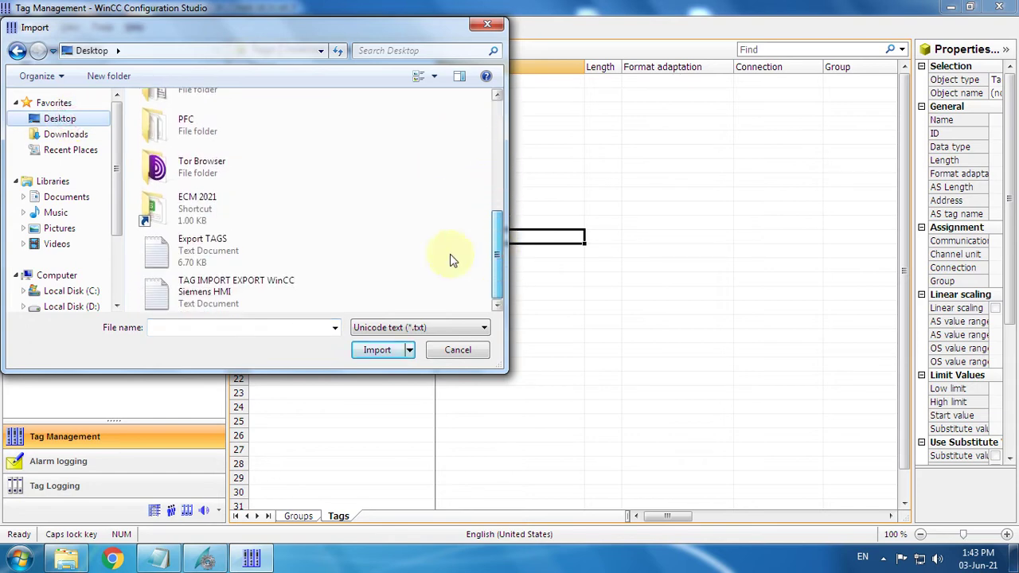
{"action": "left_click", "coordinate": [211, 251]}
{"action": "left_click", "coordinate": [374, 350]}
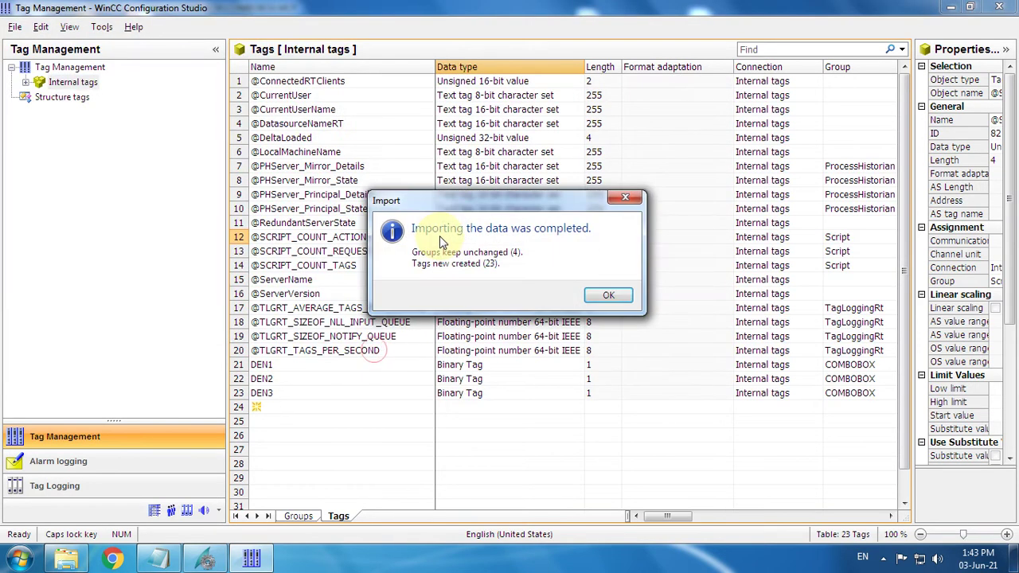
{"action": "left_click", "coordinate": [610, 296]}
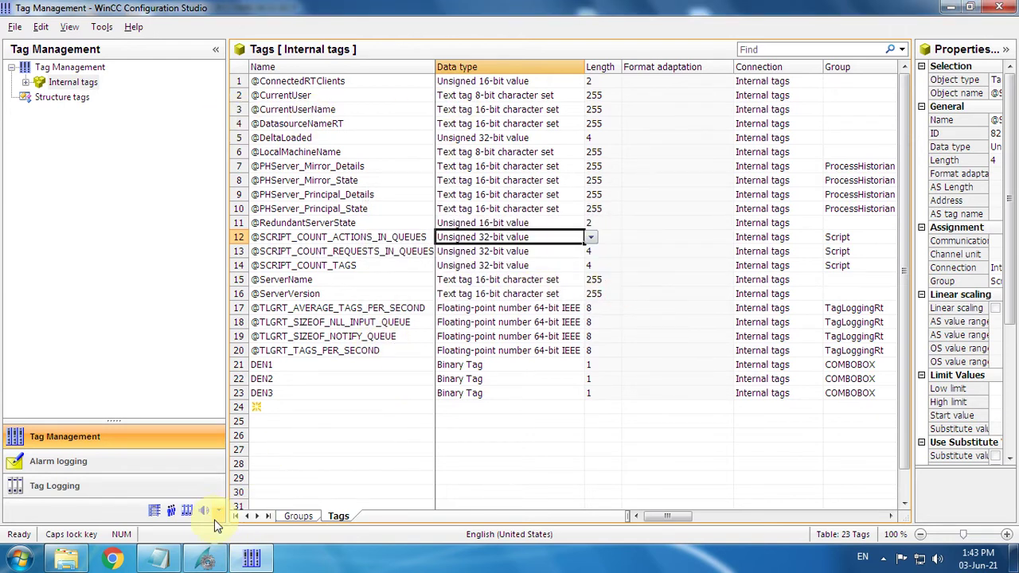
Step: Switch to the Notepad notes and read the second method, the tag import export application
{"action": "left_click", "coordinate": [156, 561]}
{"action": "left_click", "coordinate": [334, 337]}
{"action": "left_click_drag", "start_coordinate": [427, 269], "coordinate": [4, 263]}
{"action": "left_click", "coordinate": [109, 270]}
Step: Search the installed programs for "TAG" and launch TAG Export Import
{"action": "left_click", "coordinate": [19, 557]}
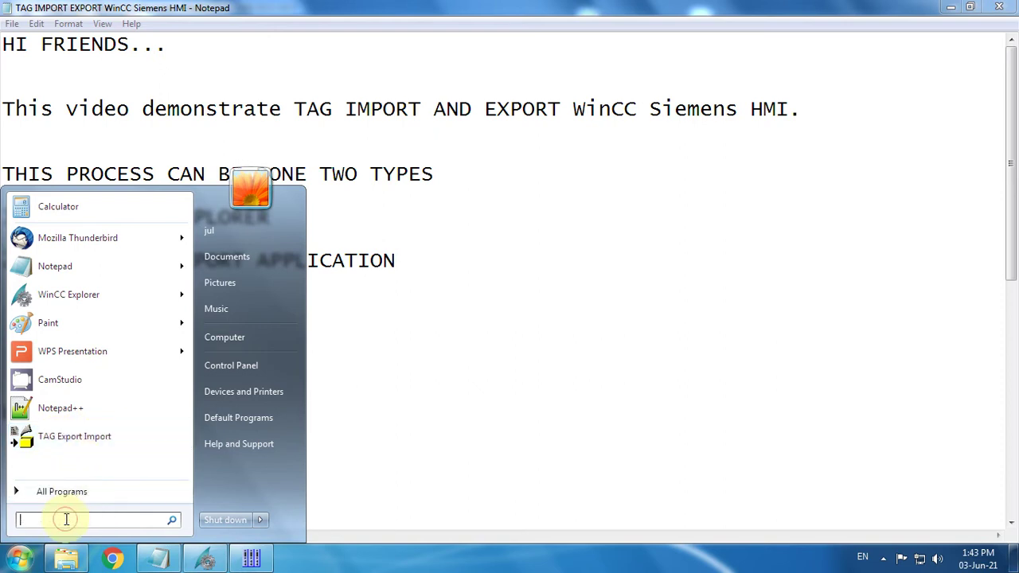
{"action": "type", "text": "TAG"}
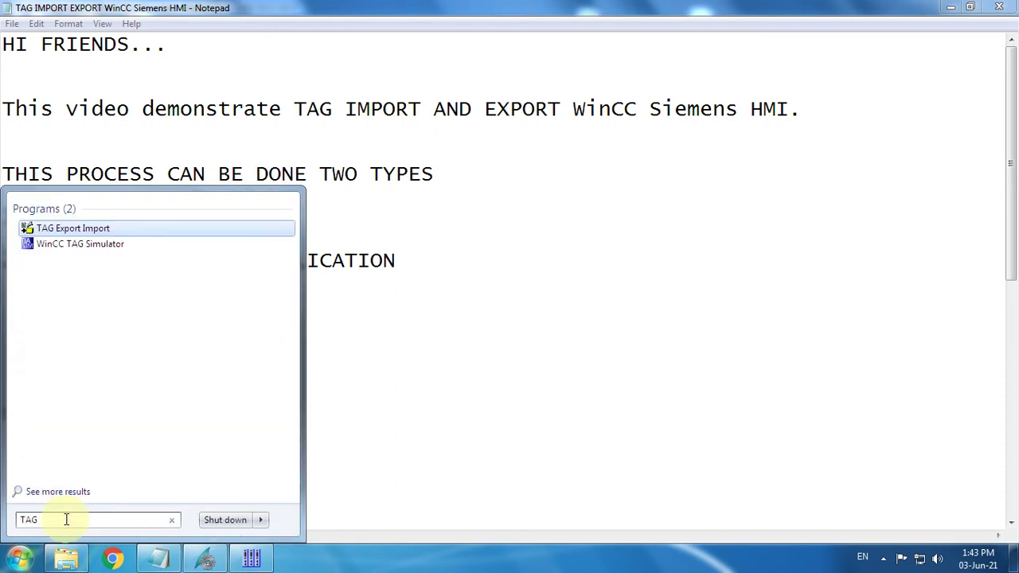
{"action": "left_click", "coordinate": [87, 229]}
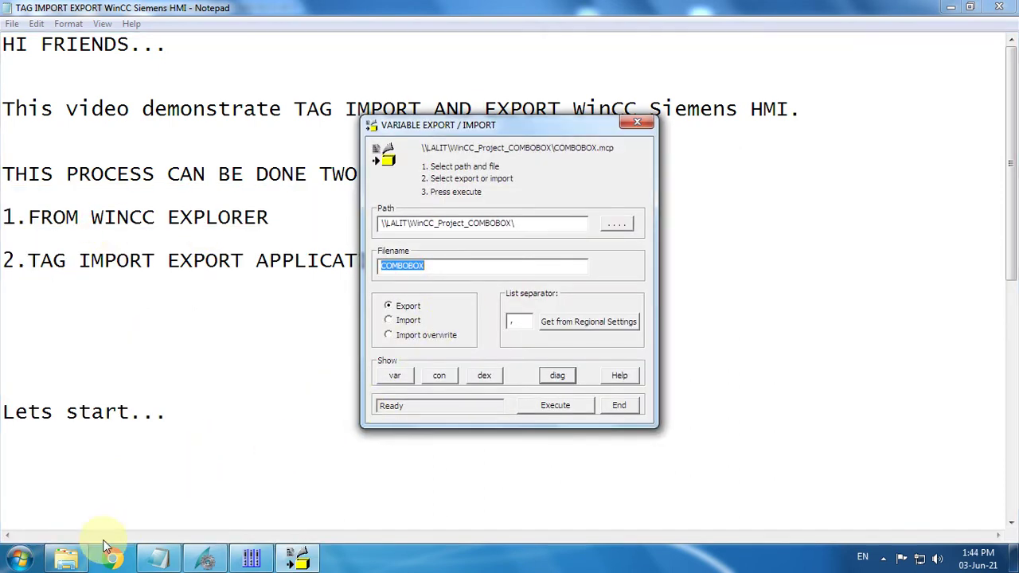
Step: Browse the installed programs through Siemens Automation, SIMATIC, WinCC and Tools to locate TAG Export Import
{"action": "left_click", "coordinate": [23, 559]}
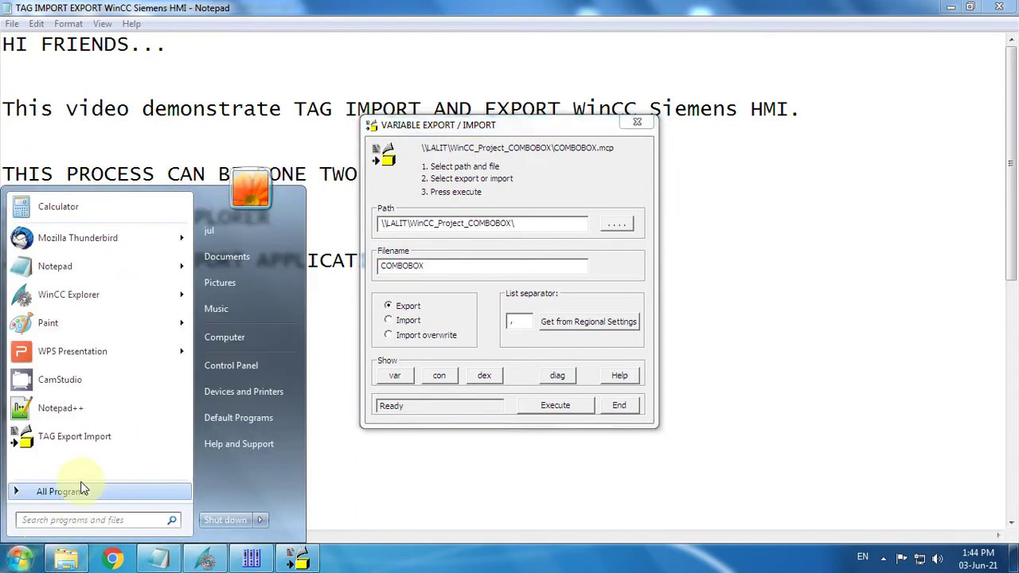
{"action": "left_click", "coordinate": [65, 504]}
{"action": "scroll", "coordinate": [71, 470], "scroll_direction": "down", "scroll_amount": 5}
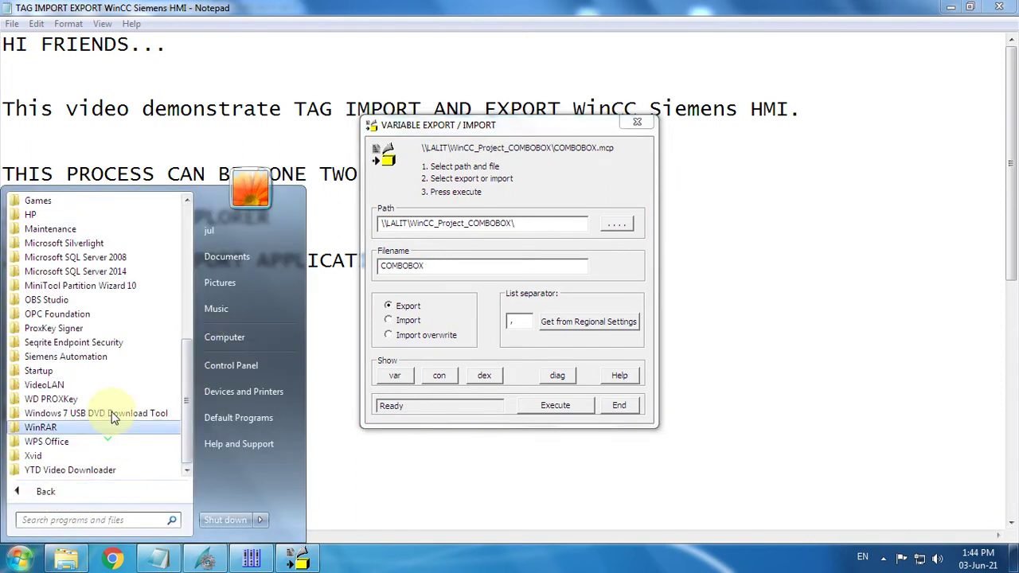
{"action": "left_click", "coordinate": [58, 356]}
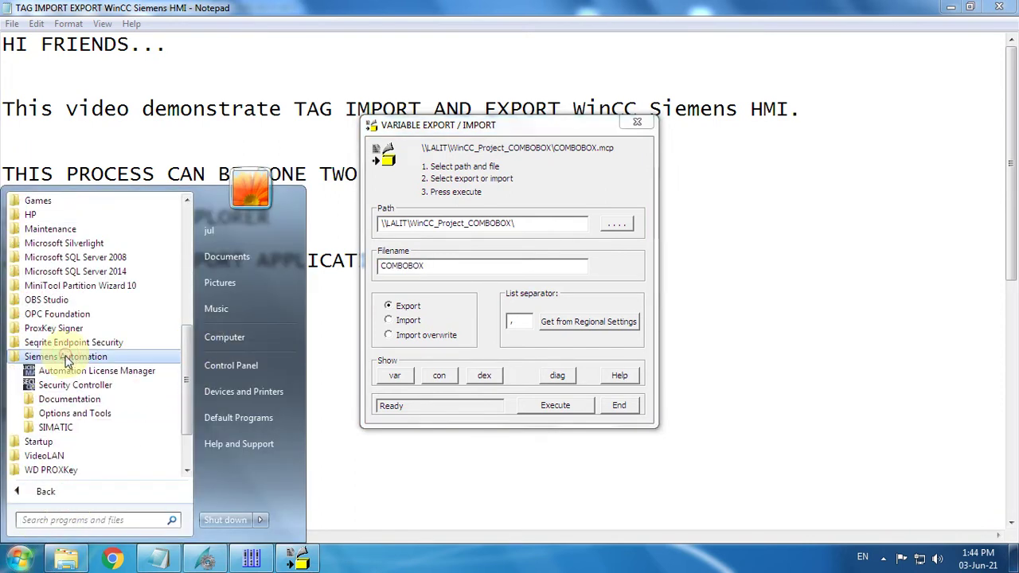
{"action": "left_click", "coordinate": [56, 428]}
{"action": "scroll", "coordinate": [68, 382], "scroll_direction": "down", "scroll_amount": 3}
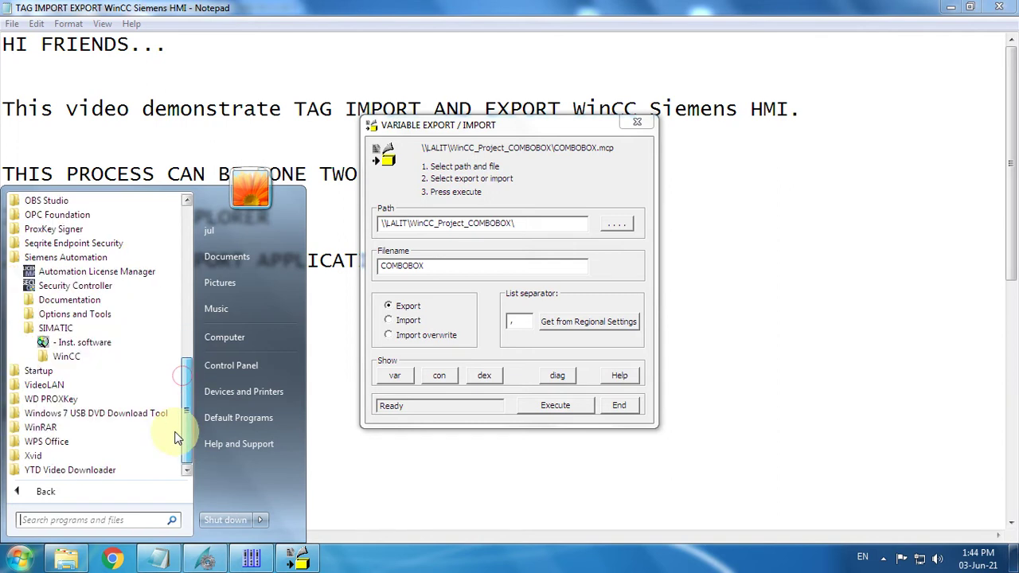
{"action": "left_click", "coordinate": [65, 356]}
{"action": "scroll", "coordinate": [71, 366], "scroll_direction": "down", "scroll_amount": 2}
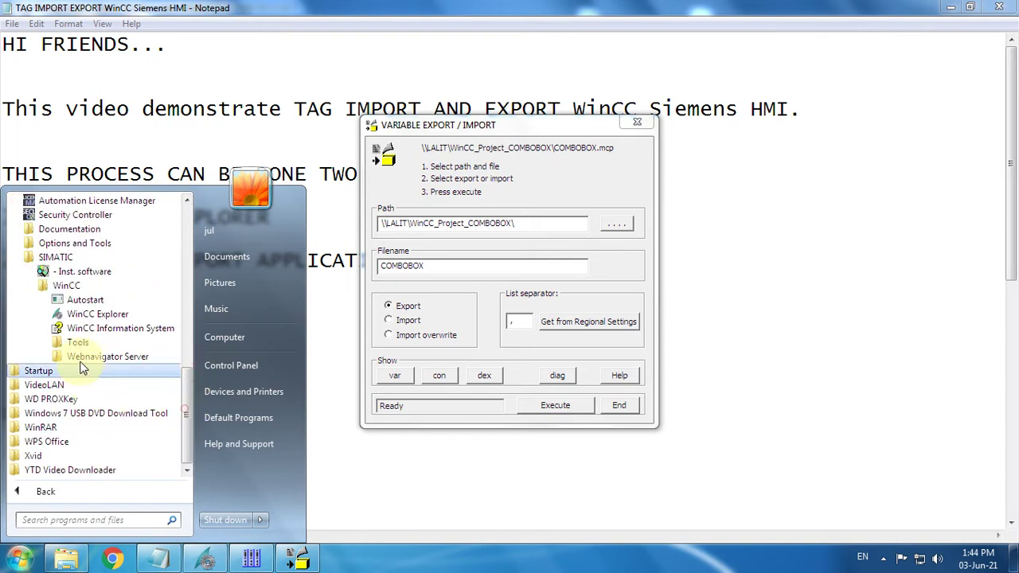
{"action": "left_click", "coordinate": [80, 344]}
{"action": "scroll", "coordinate": [87, 374], "scroll_direction": "down", "scroll_amount": 2}
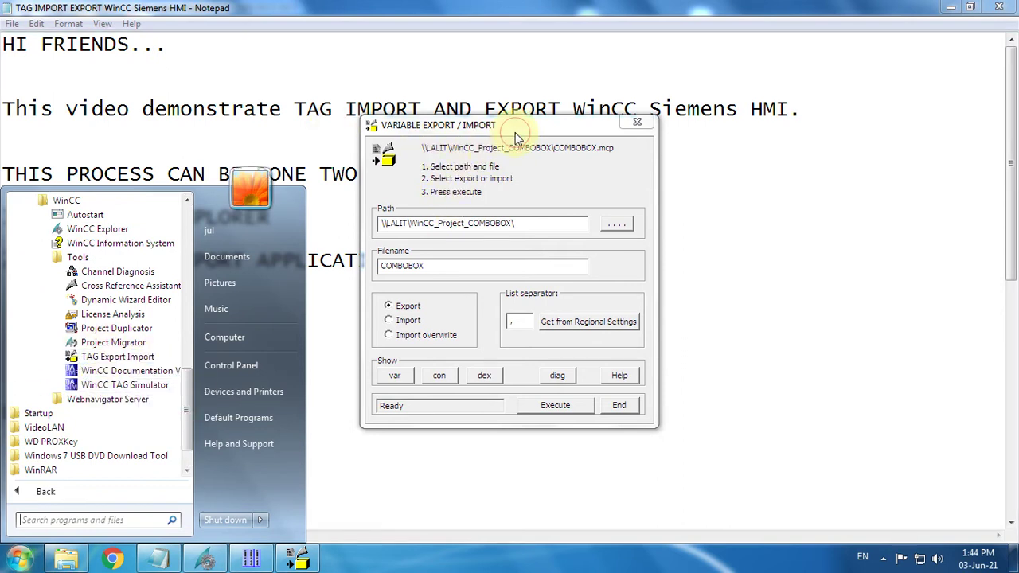
{"action": "left_click", "coordinate": [442, 199]}
Step: Set the export path to the COMBOBOX folder on the Desktop
{"action": "left_click", "coordinate": [621, 226]}
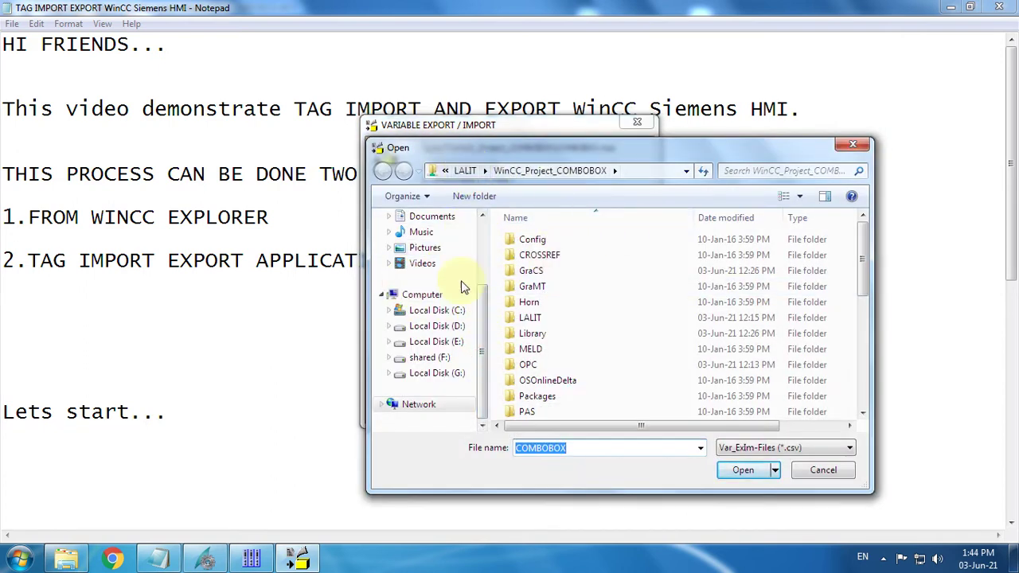
{"action": "left_click", "coordinate": [483, 234]}
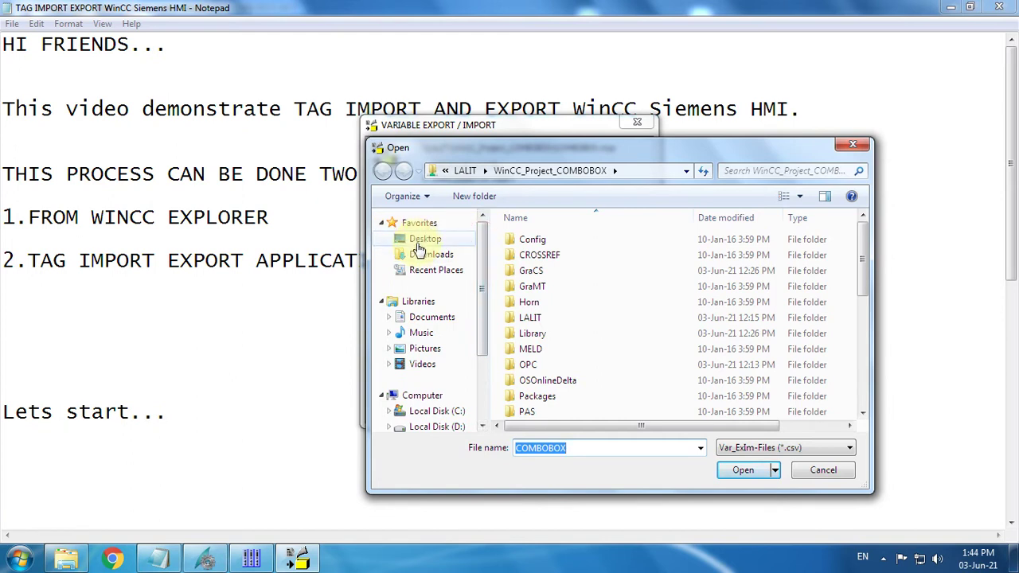
{"action": "left_click", "coordinate": [417, 241]}
{"action": "left_click_drag", "start_coordinate": [863, 255], "coordinate": [866, 334]}
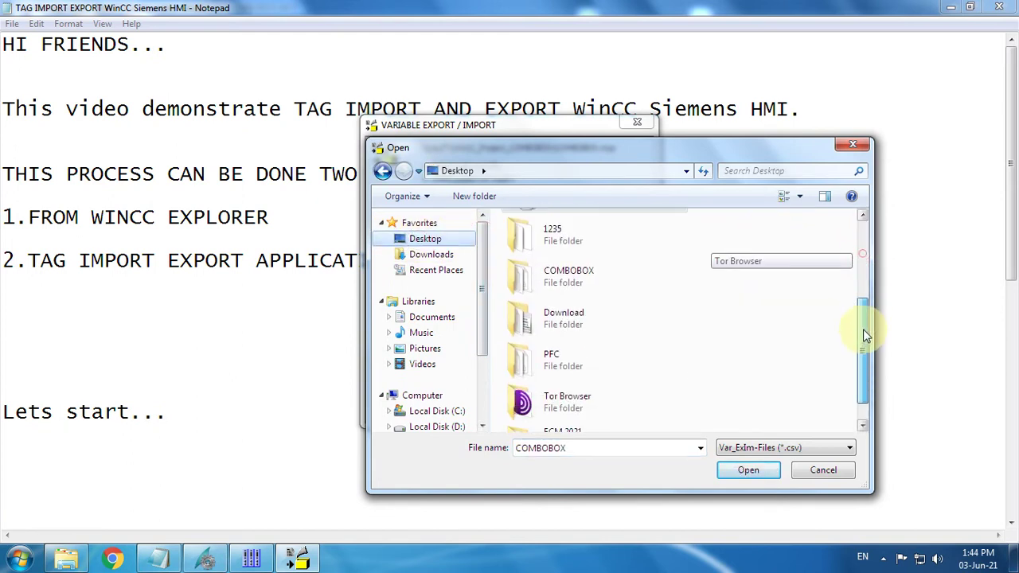
{"action": "left_click", "coordinate": [581, 270]}
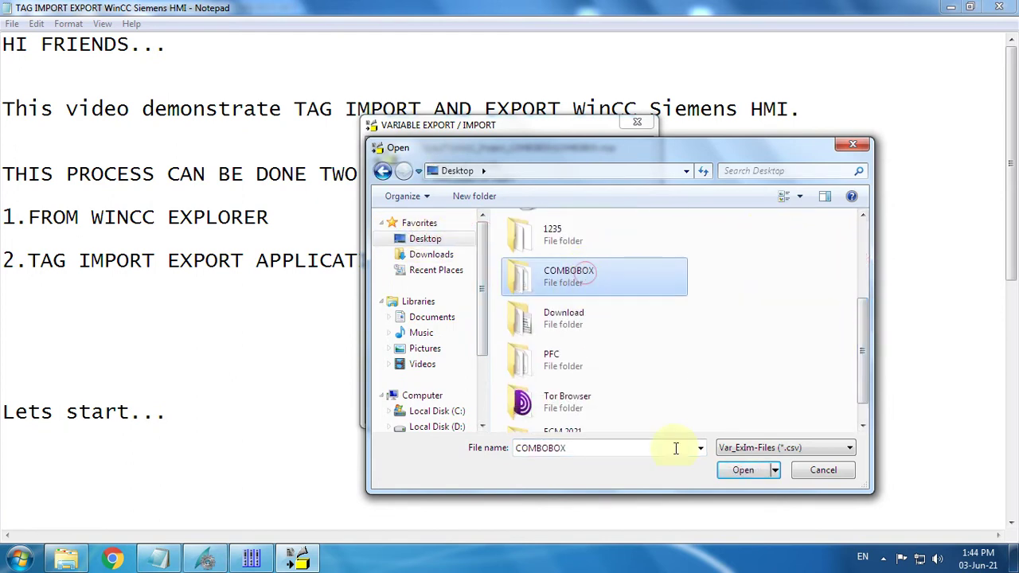
{"action": "left_click", "coordinate": [739, 471]}
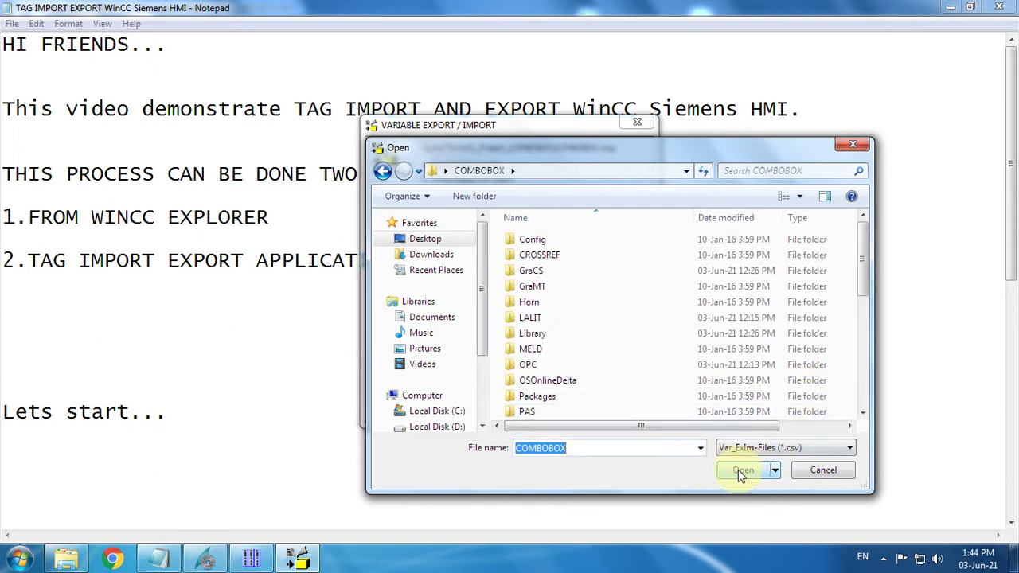
{"action": "left_click", "coordinate": [738, 469]}
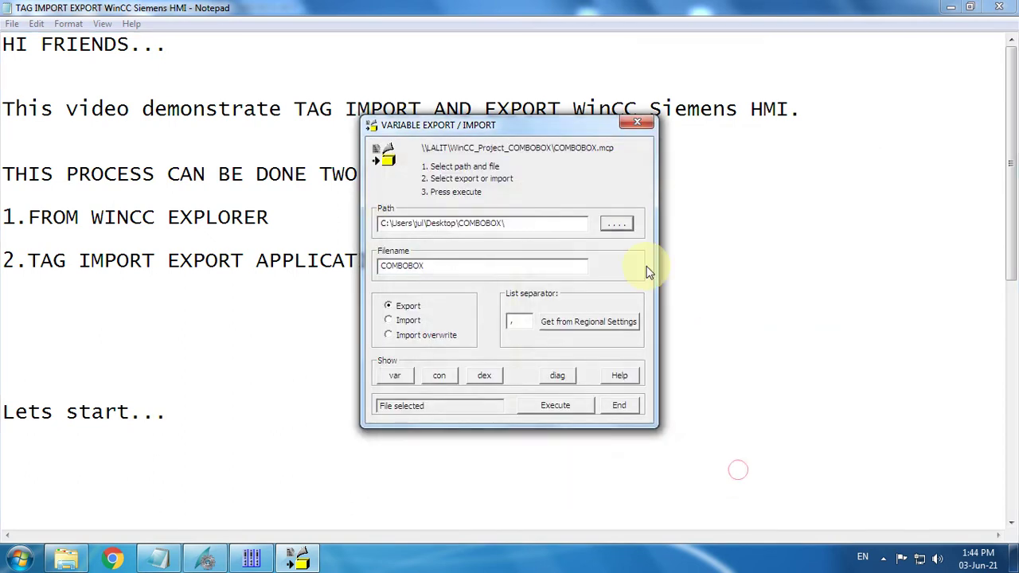
Step: Name the file TAGS and execute the tag export to the selected folder
{"action": "double_click", "coordinate": [434, 265]}
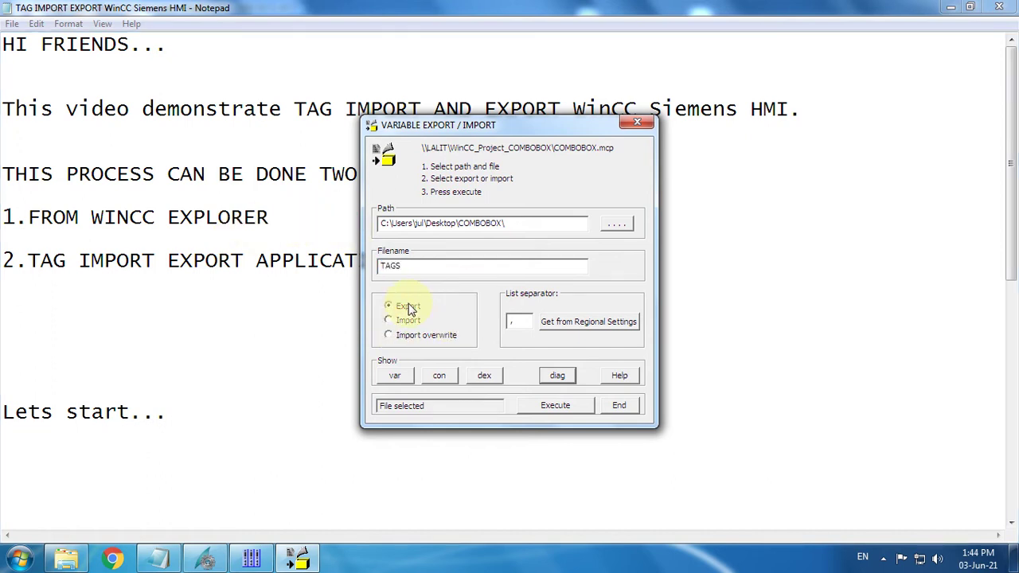
{"action": "left_click", "coordinate": [563, 406]}
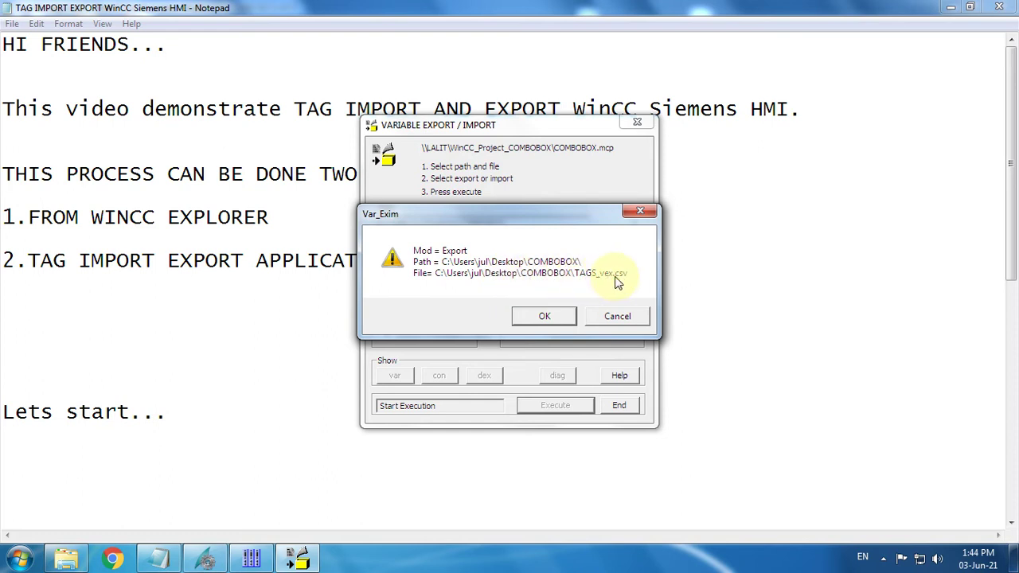
{"action": "left_click", "coordinate": [547, 317]}
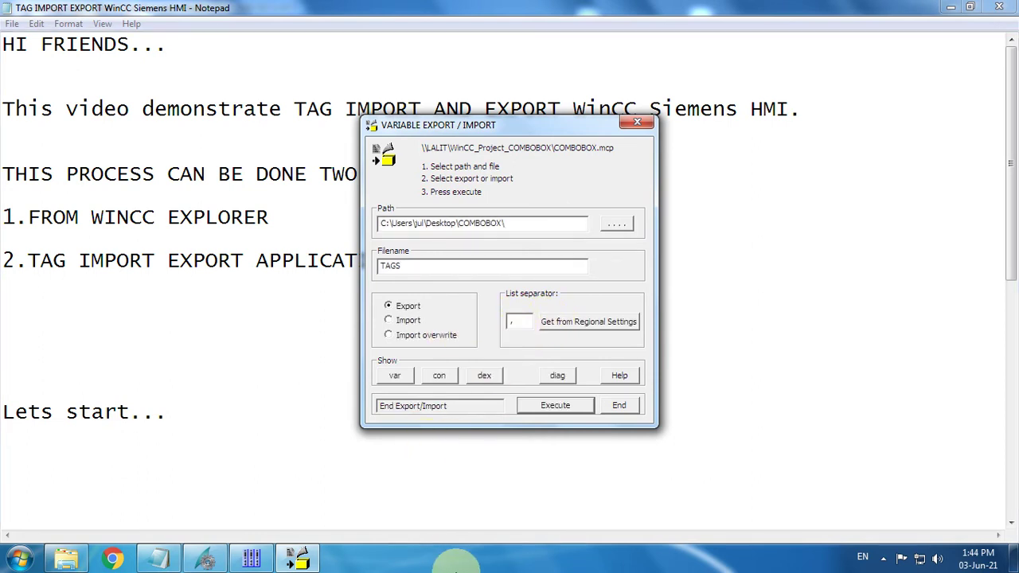
Step: Go to the desktop and open the exported TAGS_vex file from the COMBOBOX folder
{"action": "right_click", "coordinate": [456, 557]}
{"action": "left_click", "coordinate": [502, 500]}
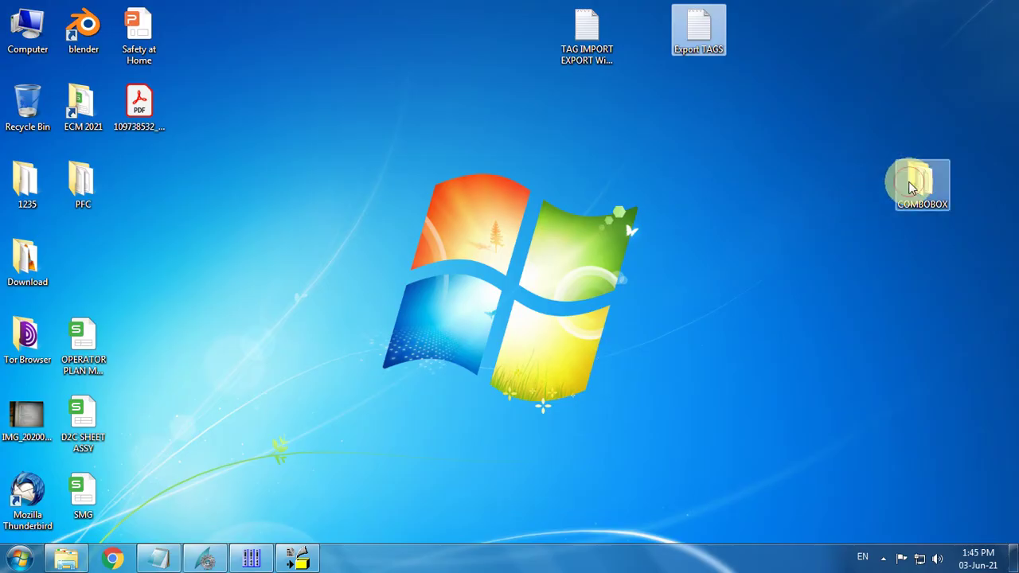
{"action": "double_click", "coordinate": [915, 183]}
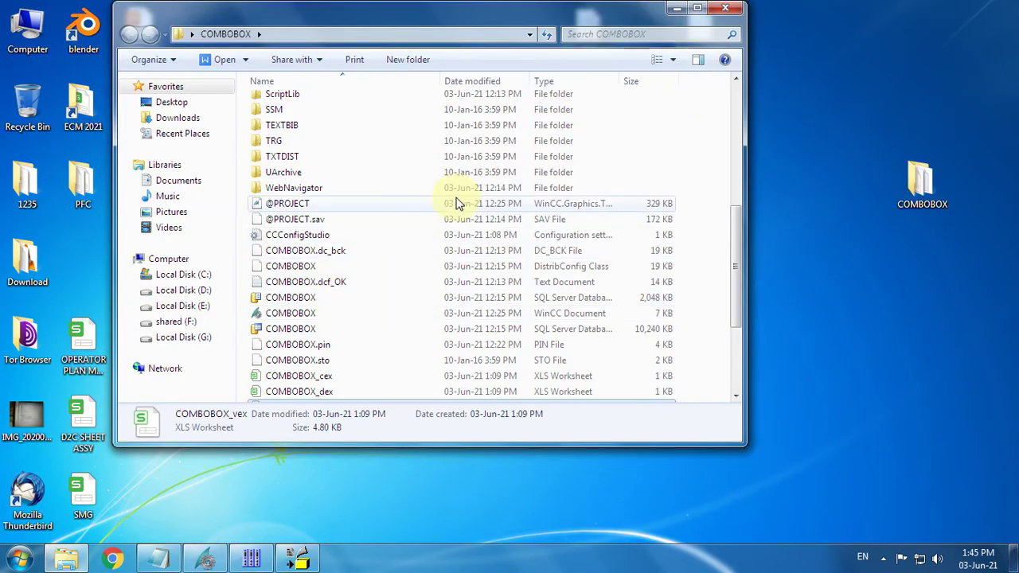
{"action": "left_click", "coordinate": [697, 15]}
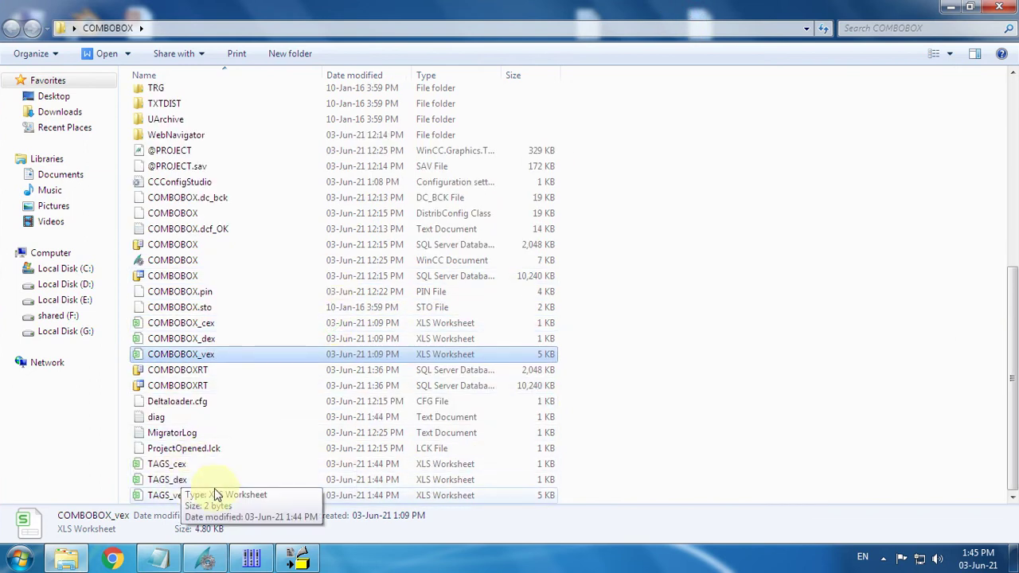
{"action": "left_click", "coordinate": [173, 498]}
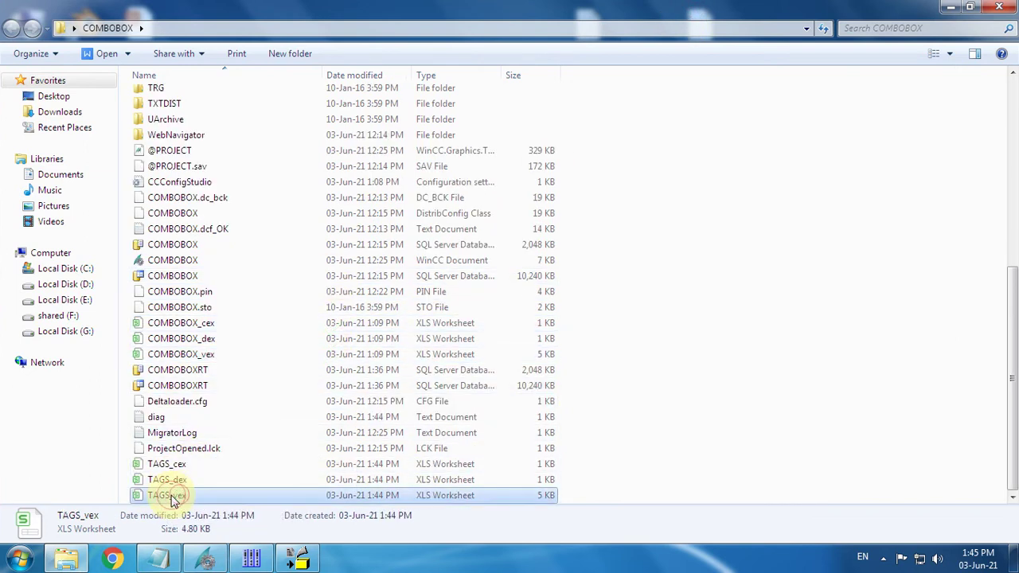
{"action": "double_click", "coordinate": [174, 497]}
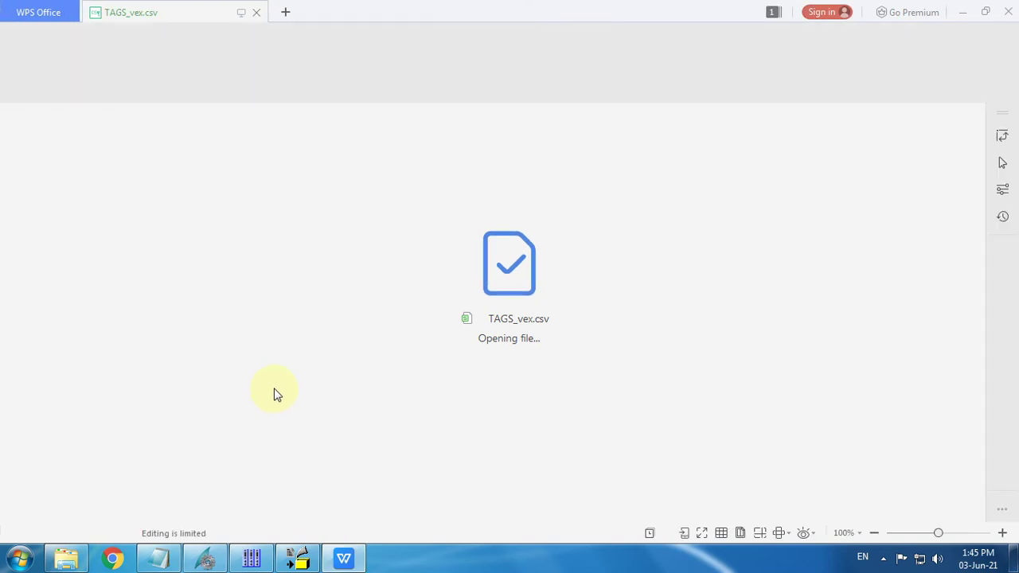
Step: Widen column A in TAGS_vex.csv and examine the exported tag entries, including the DEN tags
{"action": "scroll", "coordinate": [274, 394], "scroll_direction": "down", "scroll_amount": 6}
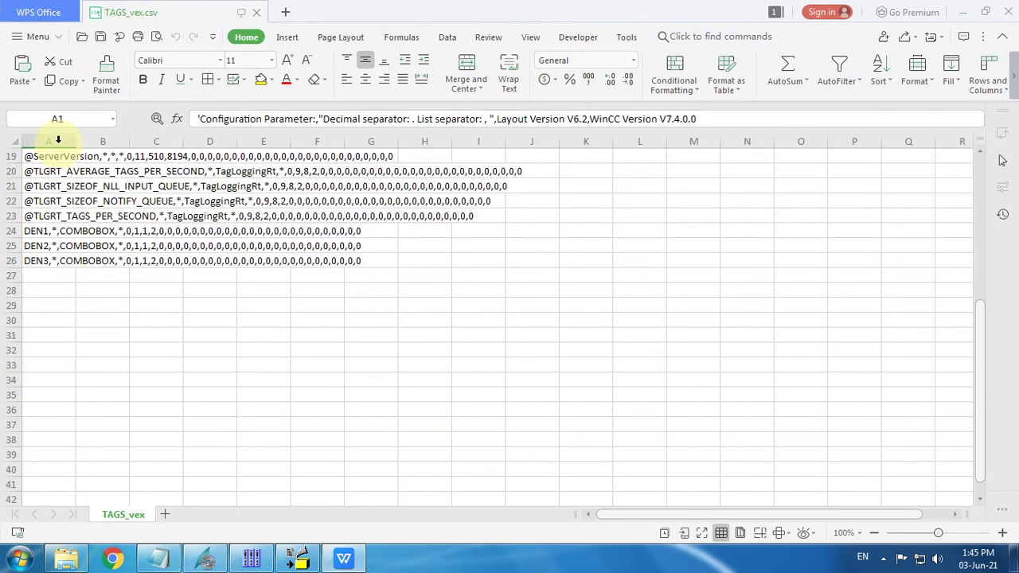
{"action": "left_click_drag", "start_coordinate": [59, 141], "coordinate": [500, 137]}
{"action": "double_click", "coordinate": [506, 140]}
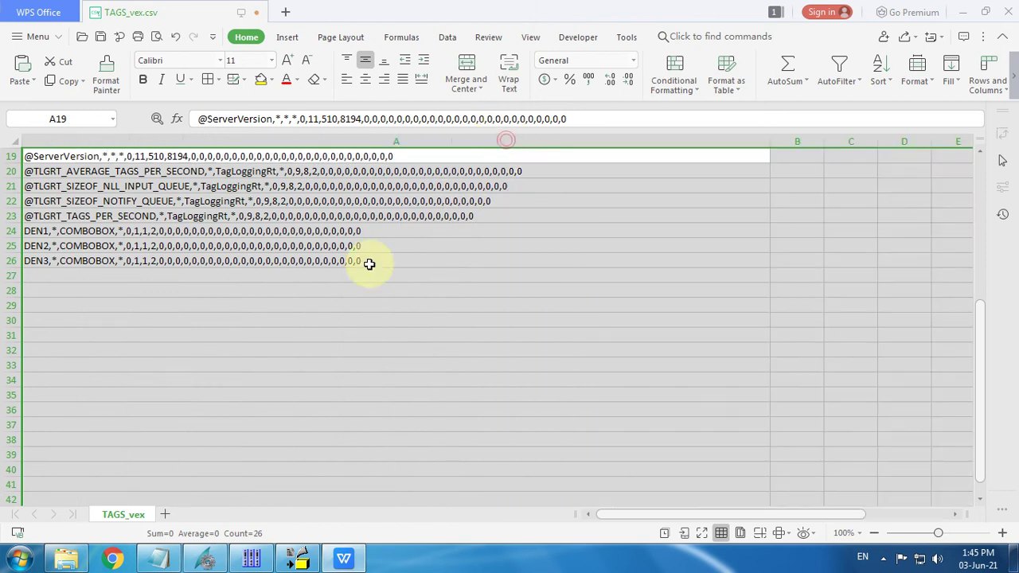
{"action": "left_click", "coordinate": [367, 273]}
{"action": "scroll", "coordinate": [111, 231], "scroll_direction": "up", "scroll_amount": 5}
{"action": "left_click", "coordinate": [103, 166]}
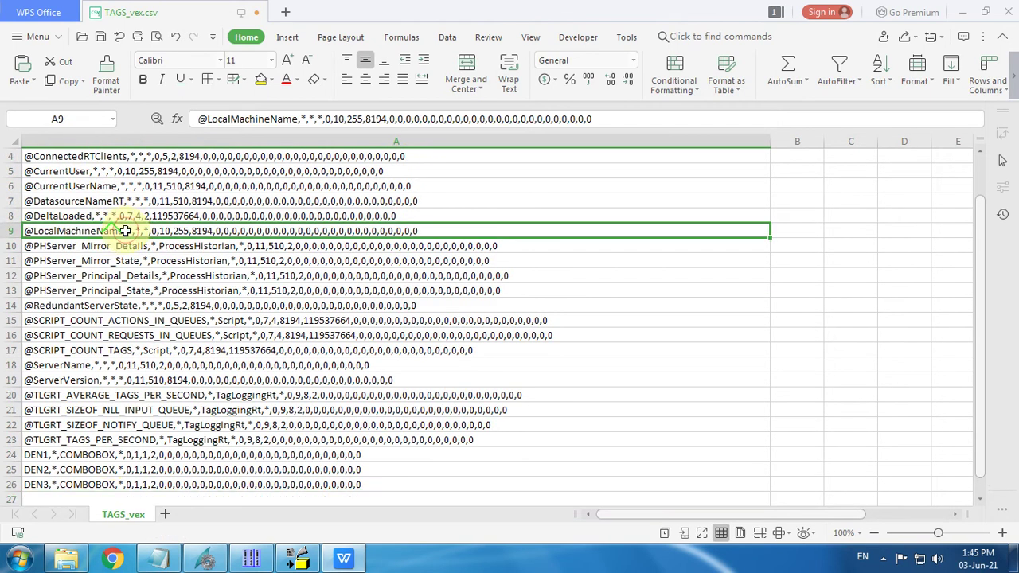
{"action": "scroll", "coordinate": [134, 314], "scroll_direction": "down", "scroll_amount": 5}
{"action": "left_click_drag", "start_coordinate": [11, 231], "coordinate": [11, 263]}
{"action": "left_click", "coordinate": [152, 259]}
{"action": "left_click", "coordinate": [209, 346]}
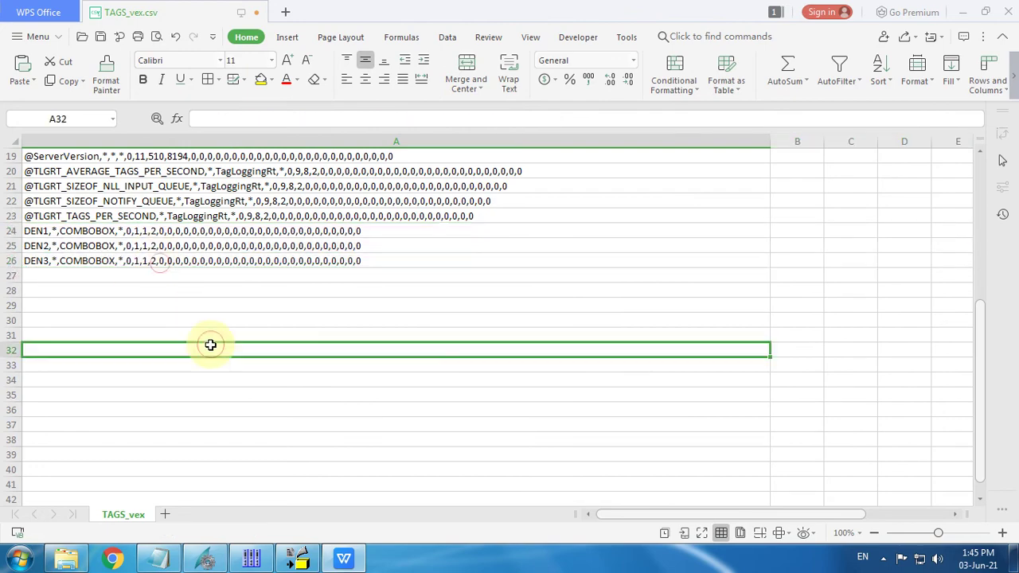
Step: Delete all internal tags in Tag Management and close WinCC Configuration Studio
{"action": "left_click", "coordinate": [252, 559]}
{"action": "left_click", "coordinate": [342, 421]}
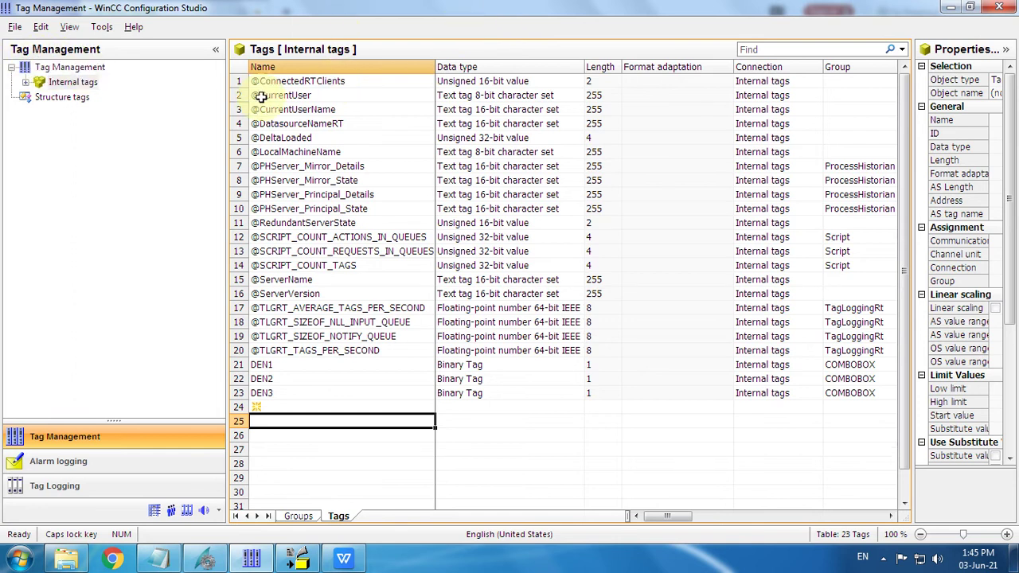
{"action": "left_click_drag", "start_coordinate": [238, 82], "coordinate": [239, 392]}
{"action": "right_click", "coordinate": [248, 371]}
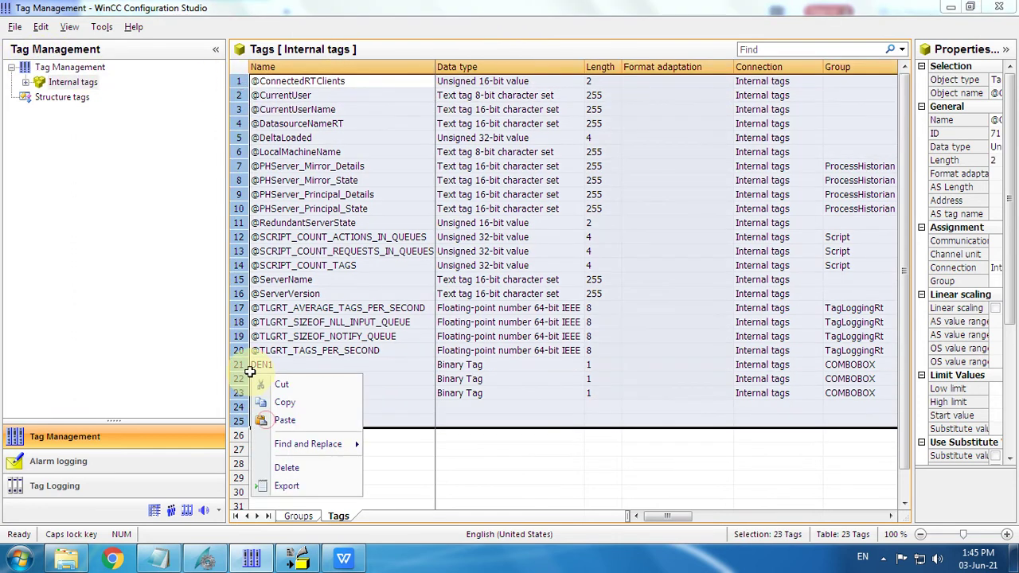
{"action": "left_click", "coordinate": [285, 467]}
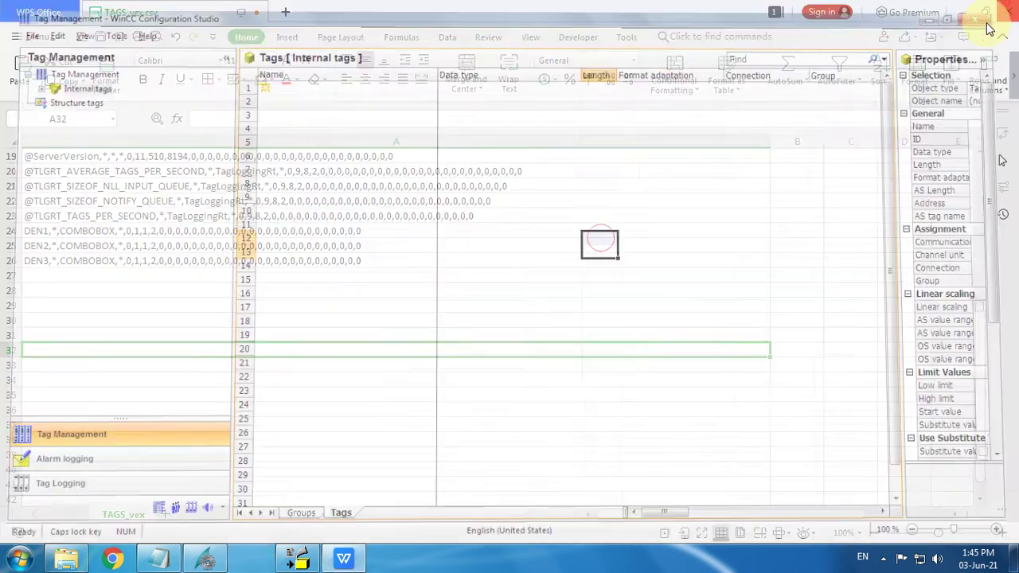
Step: Look over the exported tag list once more and close TAGS_vex.csv without saving
{"action": "left_click", "coordinate": [705, 200]}
{"action": "scroll", "coordinate": [604, 253], "scroll_direction": "up", "scroll_amount": 5}
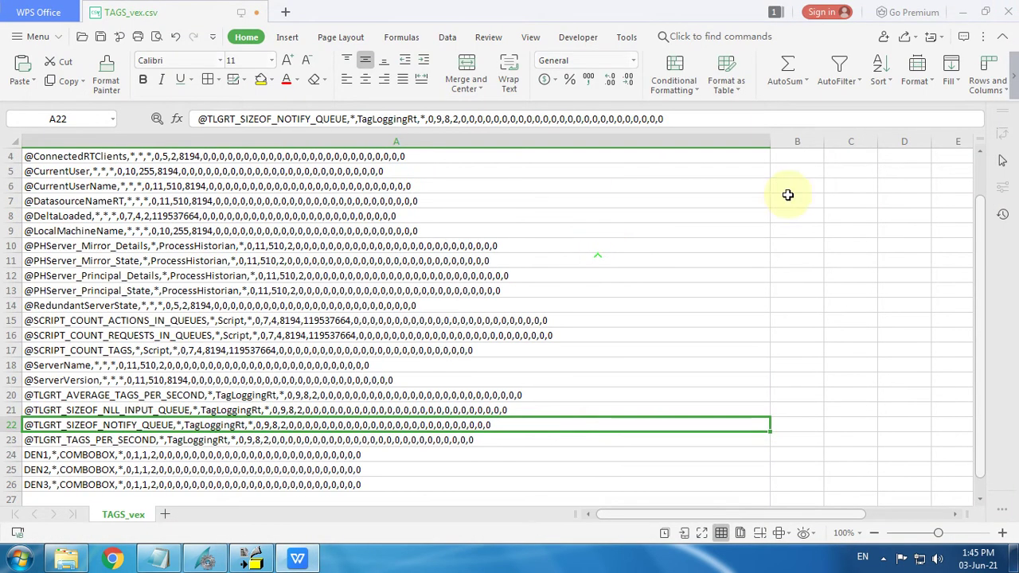
{"action": "left_click", "coordinate": [1009, 13]}
{"action": "left_click", "coordinate": [501, 298]}
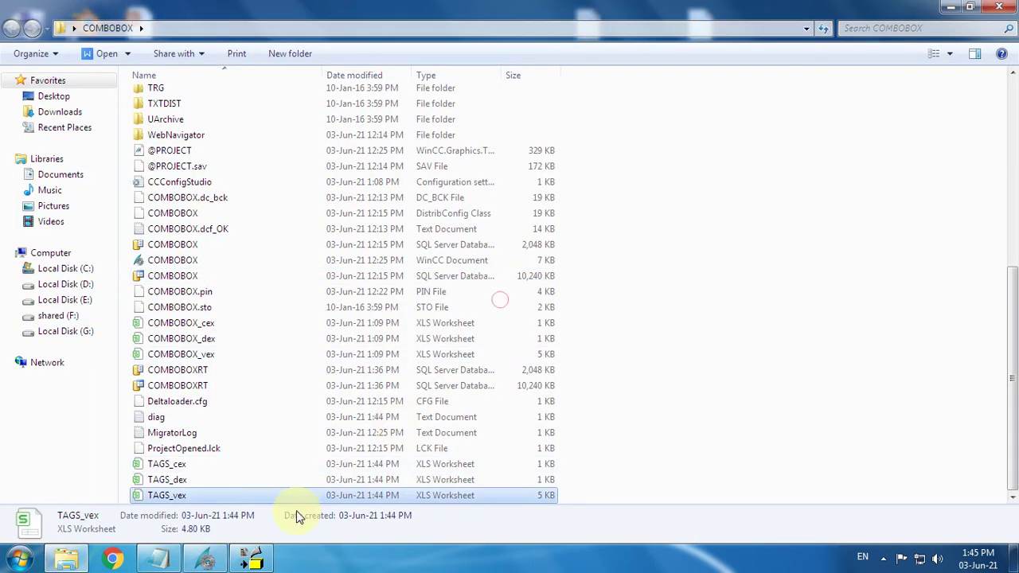
Step: Switch to TAG Export Import and import the tags from the TAGS file in the Desktop COMBOBOX folder using the Import option
{"action": "left_click", "coordinate": [206, 558]}
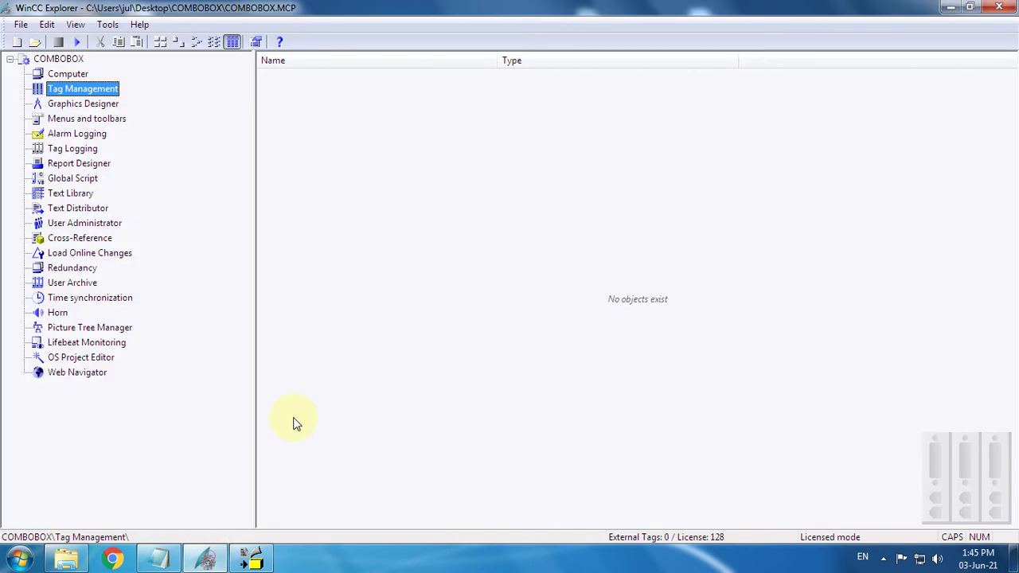
{"action": "left_click", "coordinate": [241, 558]}
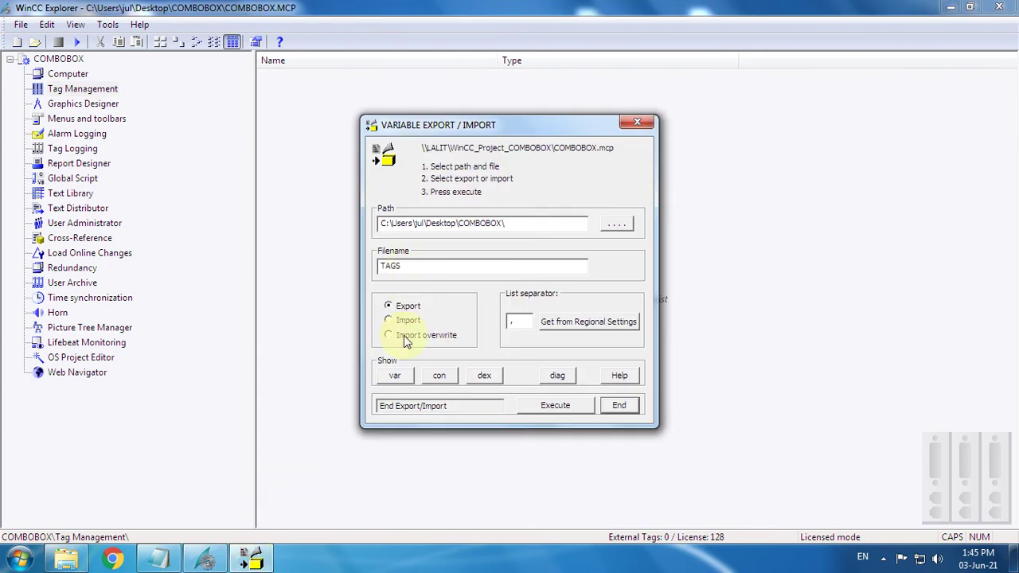
{"action": "left_click", "coordinate": [388, 321]}
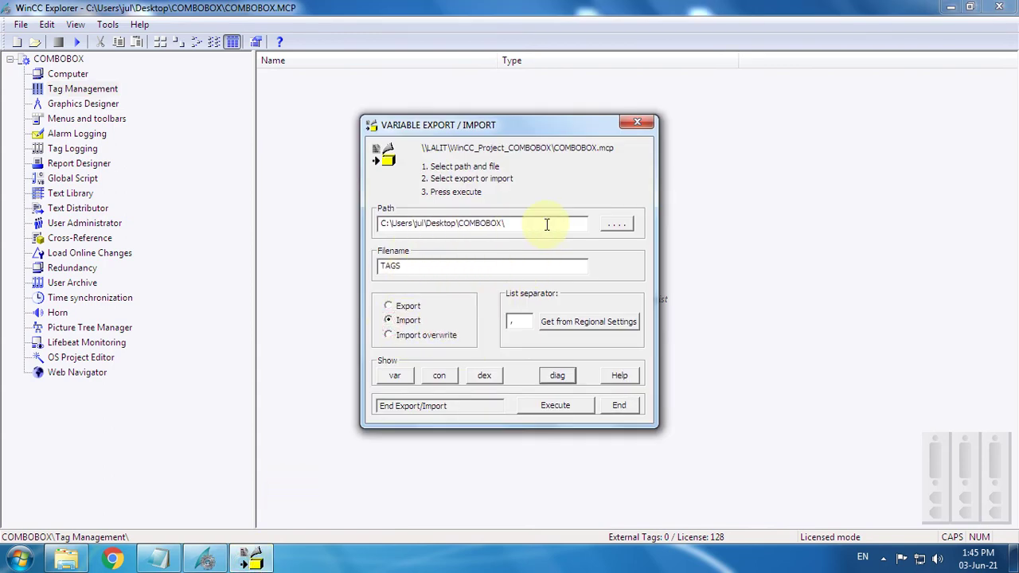
{"action": "left_click_drag", "start_coordinate": [537, 223], "coordinate": [341, 223]}
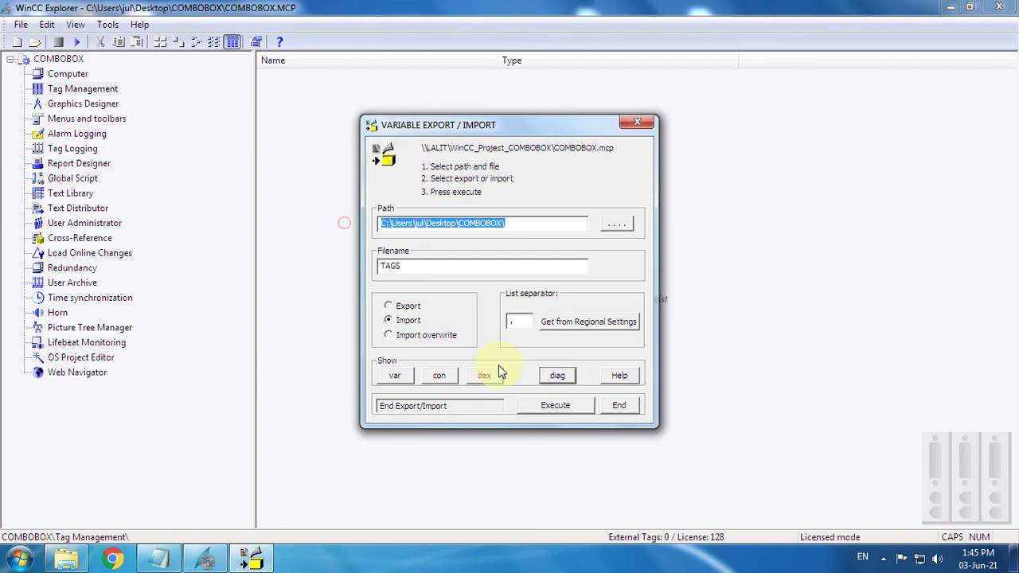
{"action": "left_click", "coordinate": [568, 405]}
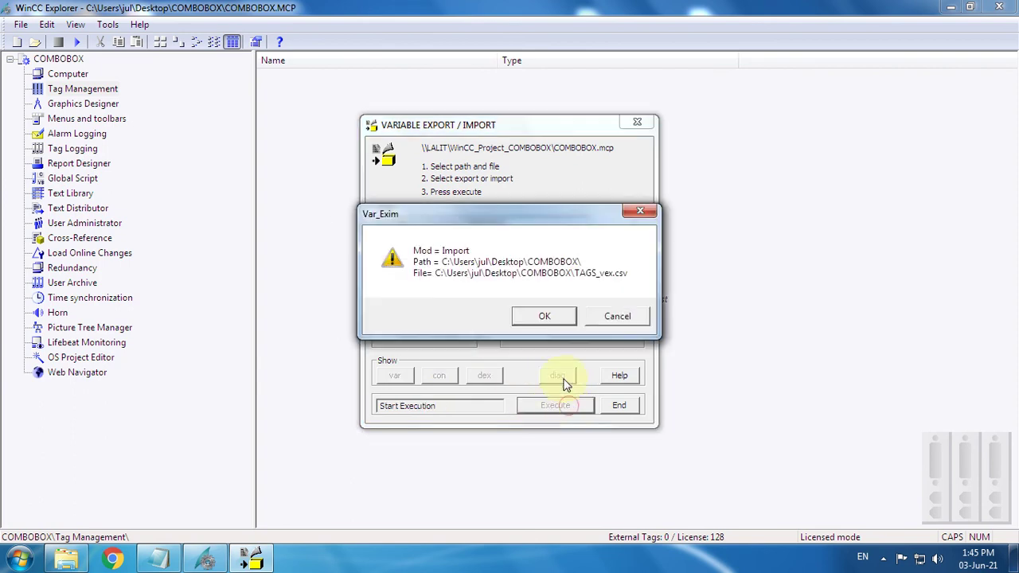
{"action": "left_click", "coordinate": [555, 319]}
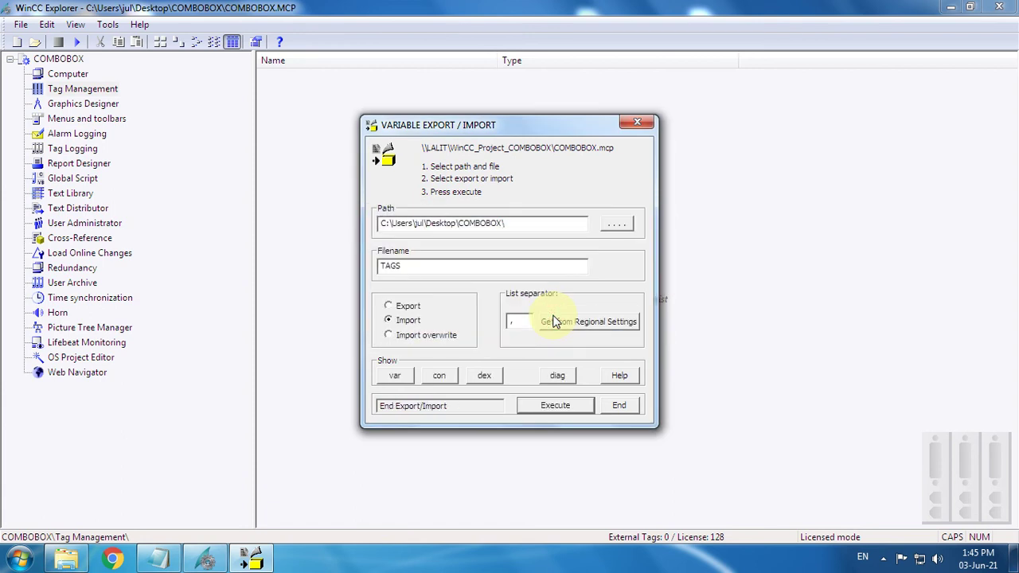
Step: Exit the variable import tool and check the internal tags in Tag Management, including the DEN tags, closing WinCC Configuration Studio when done
{"action": "left_click", "coordinate": [620, 406]}
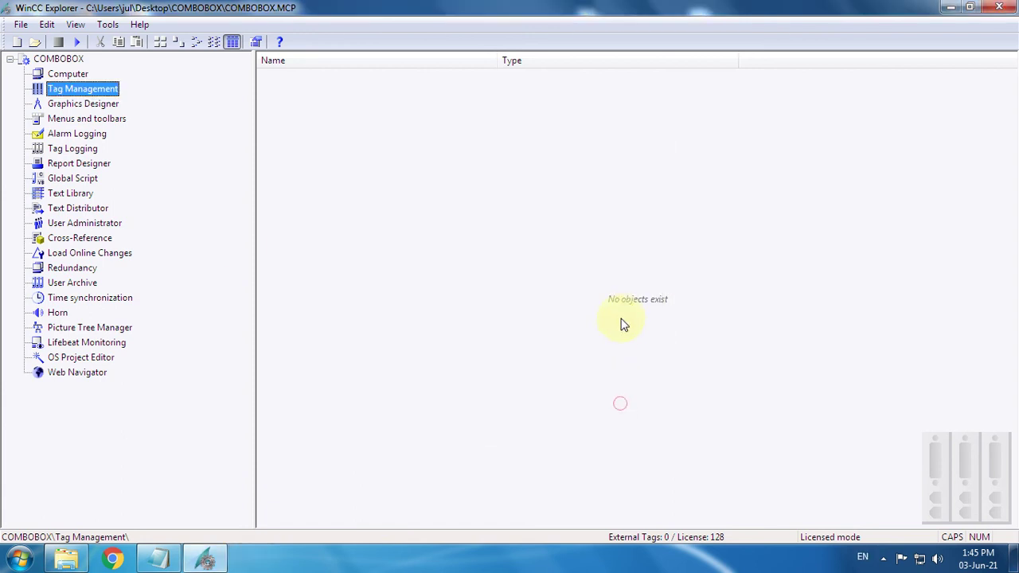
{"action": "left_click", "coordinate": [70, 104]}
{"action": "left_click", "coordinate": [73, 88]}
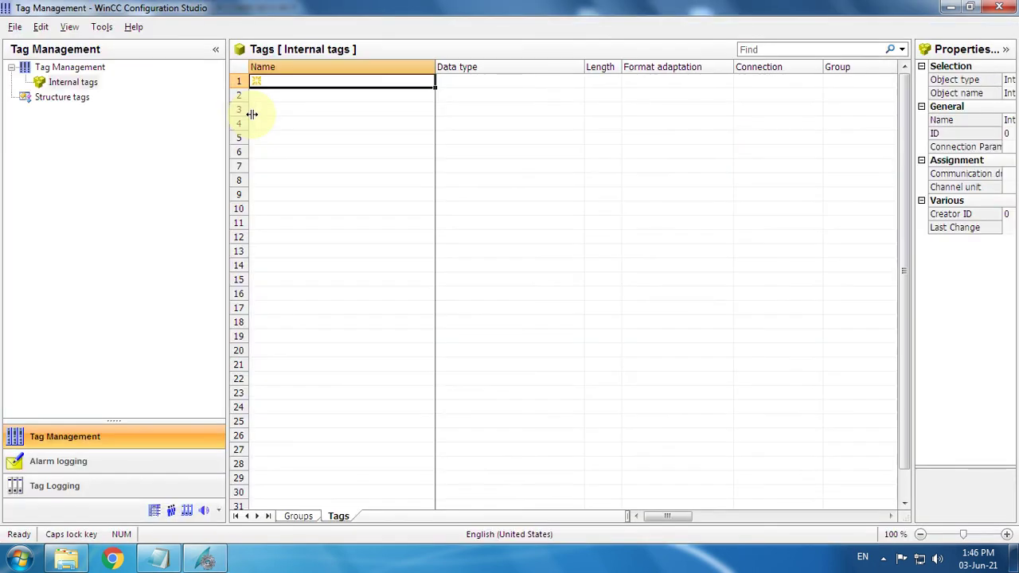
{"action": "scroll", "coordinate": [286, 231], "scroll_direction": "up", "scroll_amount": 6}
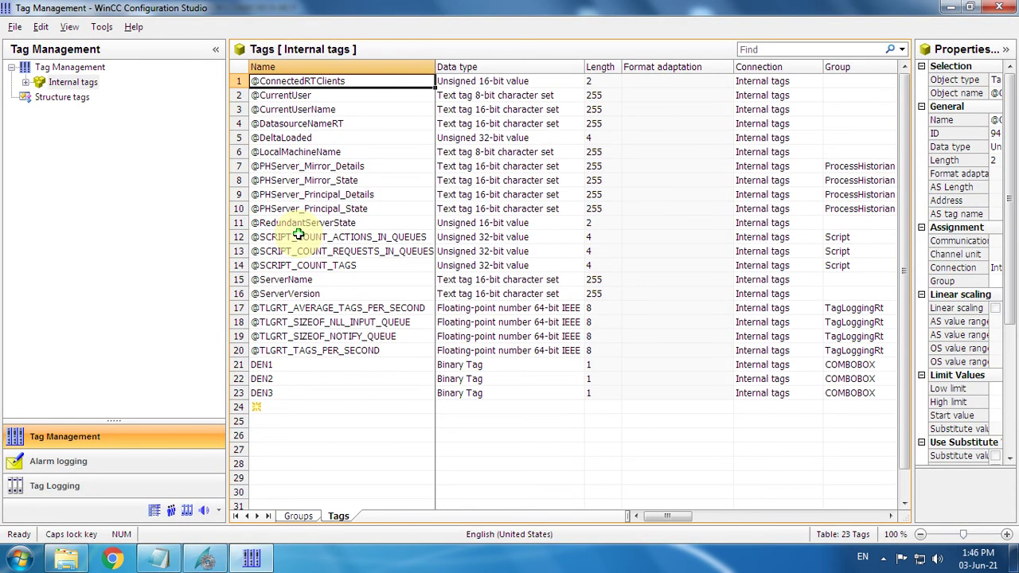
{"action": "left_click", "coordinate": [532, 392]}
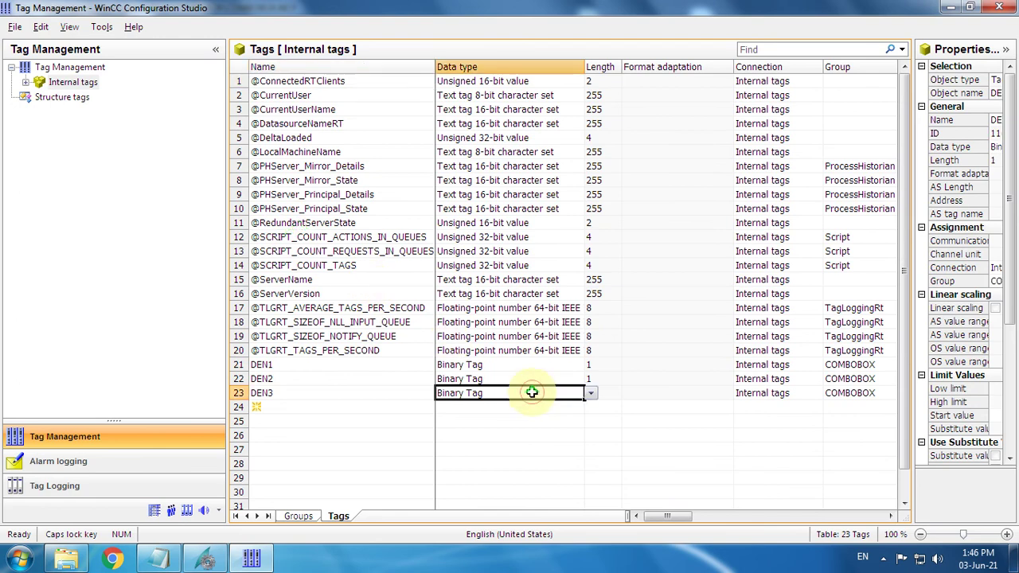
{"action": "left_click", "coordinate": [999, 7]}
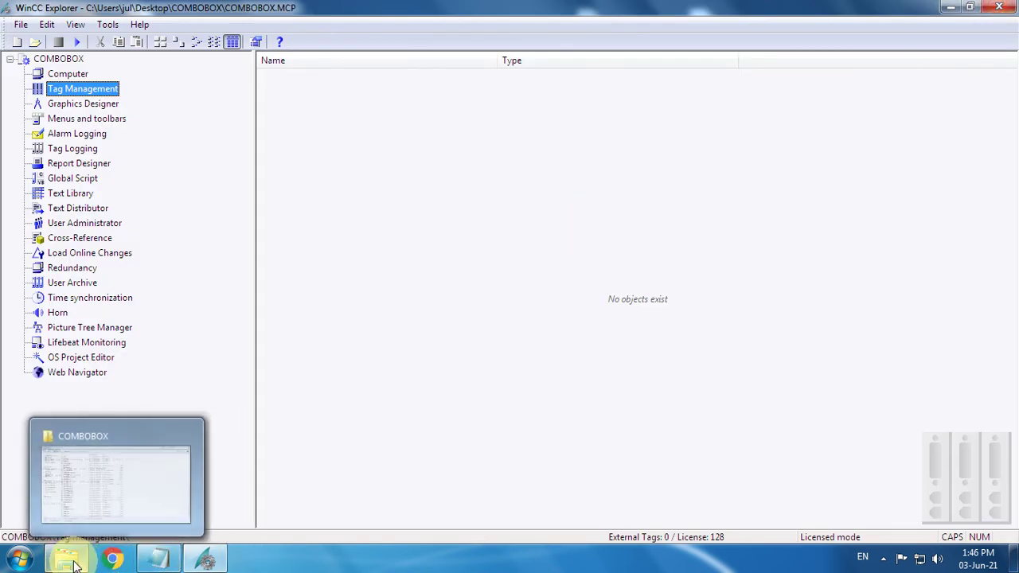
Step: Switch to Notepad and read through the closing notes at the end of the TAG IMPORT EXPORT WinCC Siemens HMI file
{"action": "left_click", "coordinate": [161, 562]}
{"action": "scroll", "coordinate": [483, 330], "scroll_direction": "down", "scroll_amount": 6}
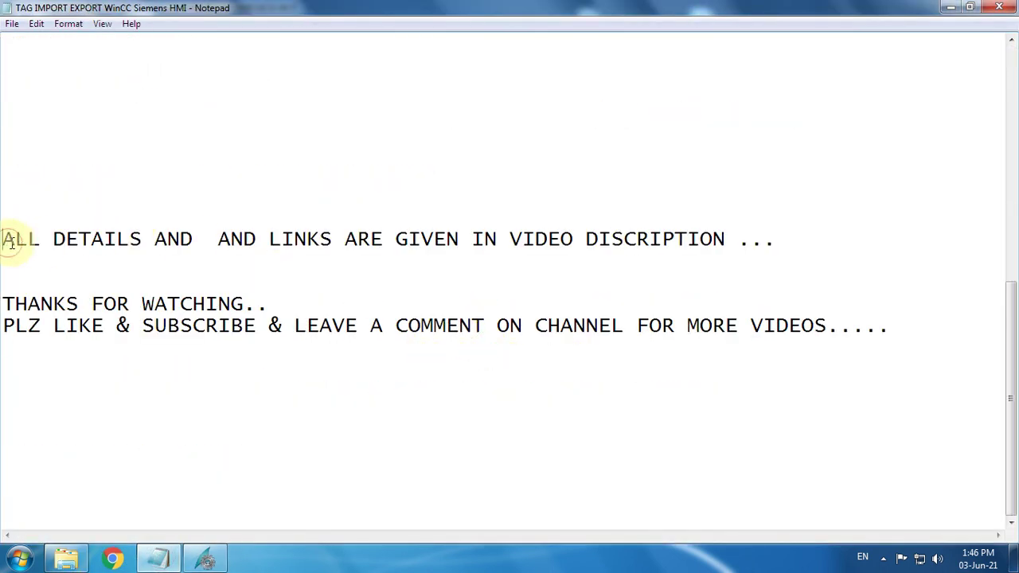
{"action": "left_click_drag", "start_coordinate": [11, 241], "coordinate": [741, 359]}
{"action": "left_click", "coordinate": [743, 361]}
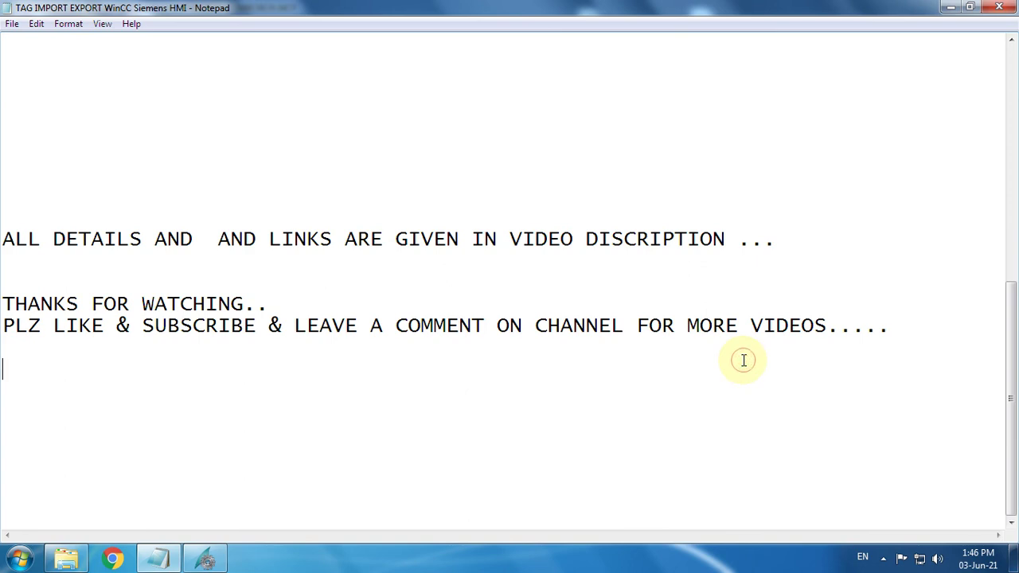